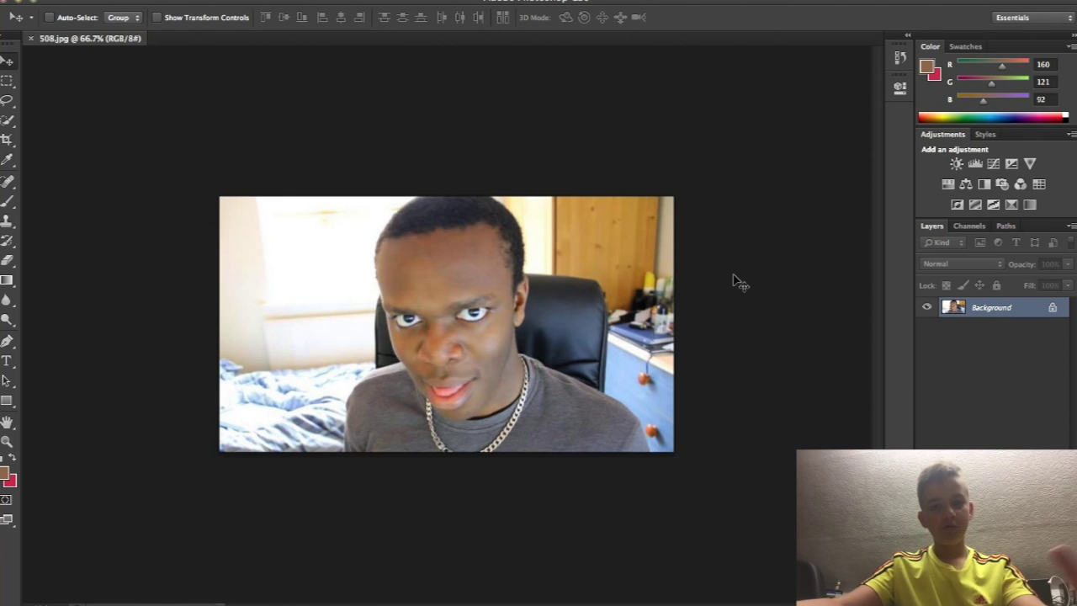
# Create a new blank document and return to the 508.jpg portrait.
pyautogui.scroll(3, 740, 240)
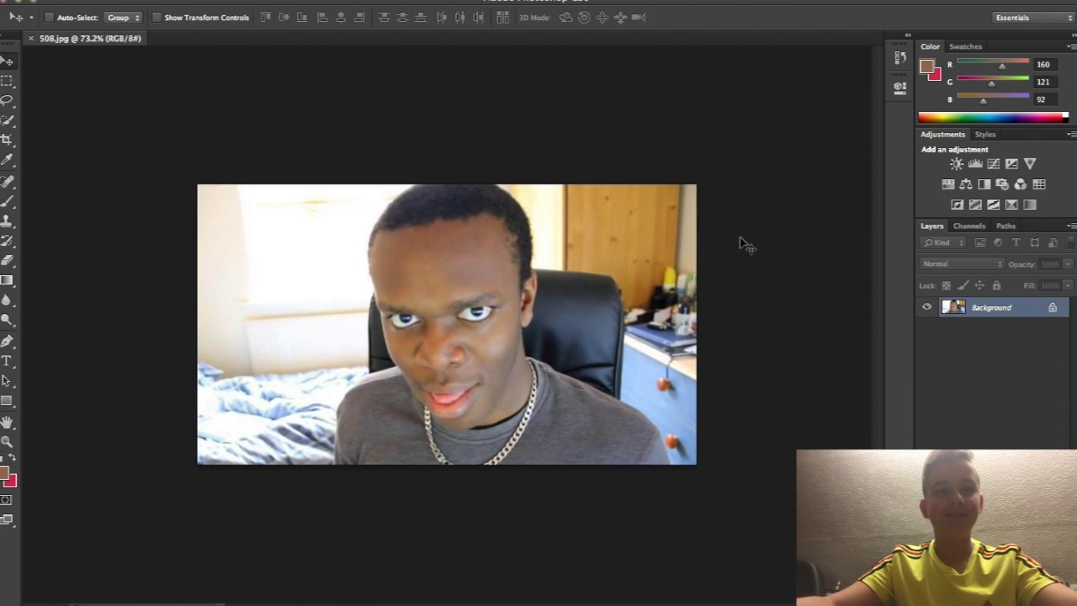
pyautogui.scroll(3, 742, 240)
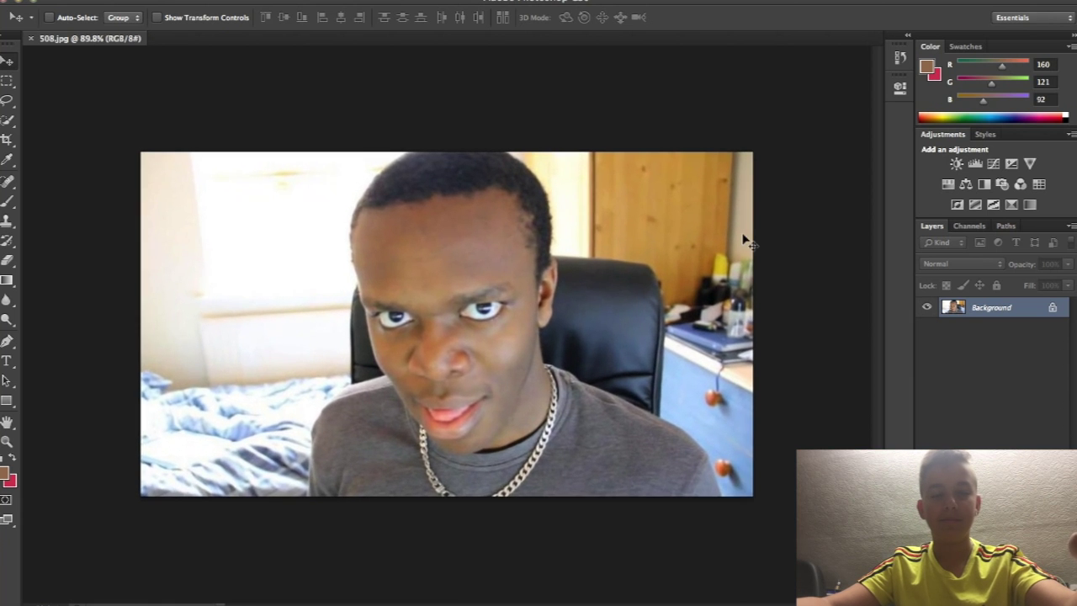
pyautogui.scroll(-1, 742, 240)
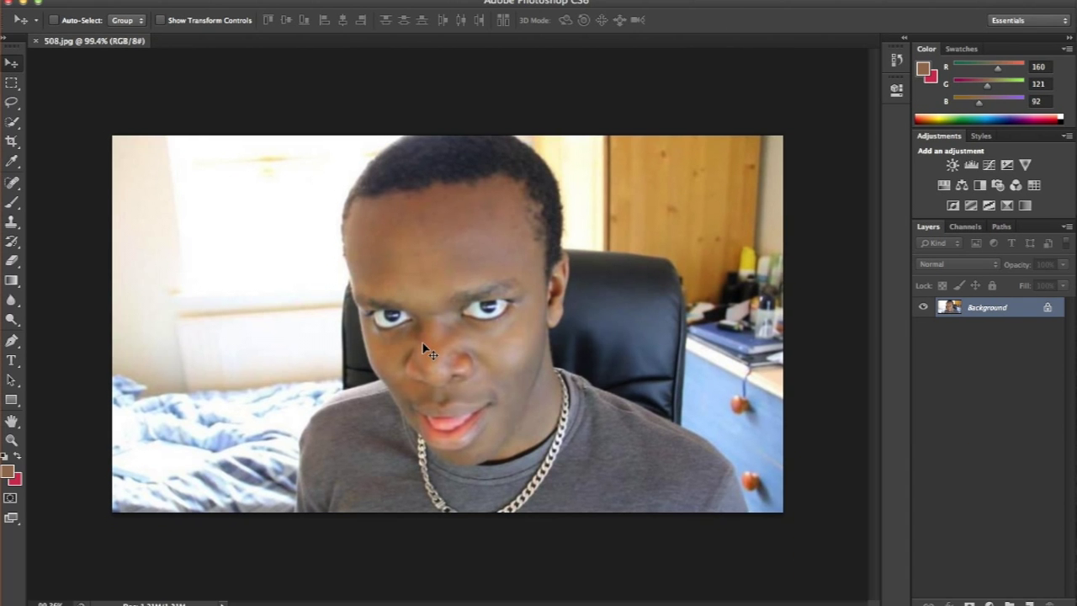
pyautogui.click(114, 1)
pyautogui.click(133, 1)
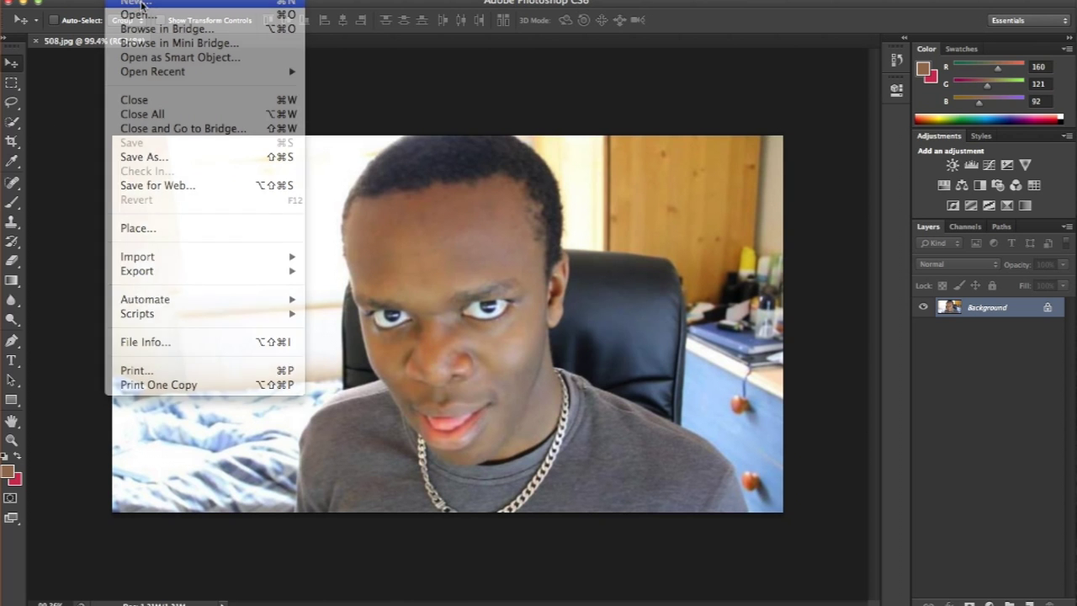
pyautogui.click(736, 160)
pyautogui.click(94, 41)
# Lasso the face from eyebrows to chin in 508.jpg and copy it into the untitled document.
pyautogui.click(12, 103)
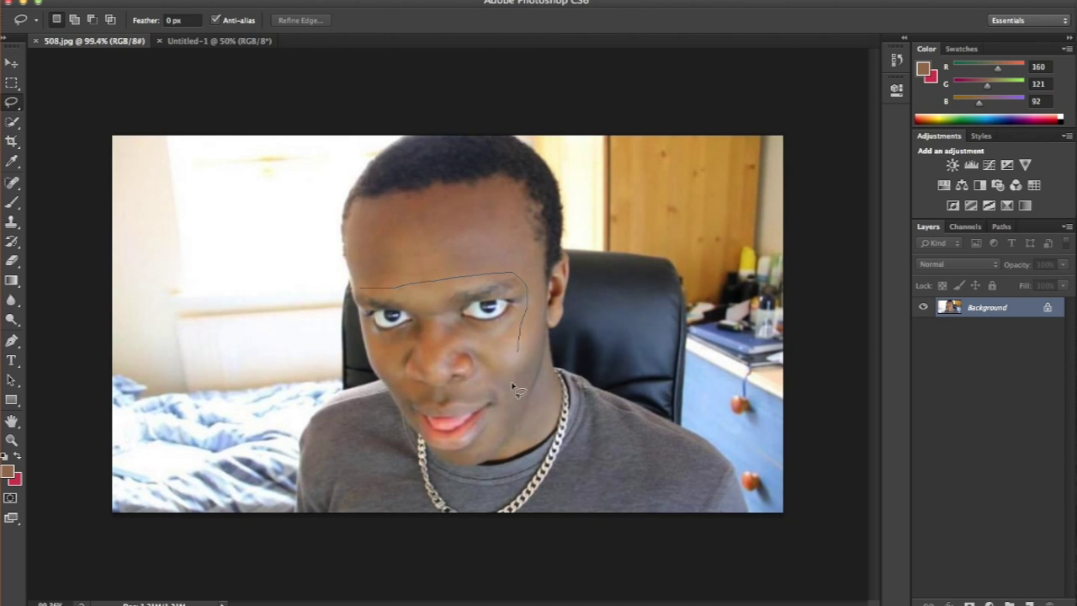
pyautogui.moveTo(363, 314); pyautogui.dragTo(363, 316)
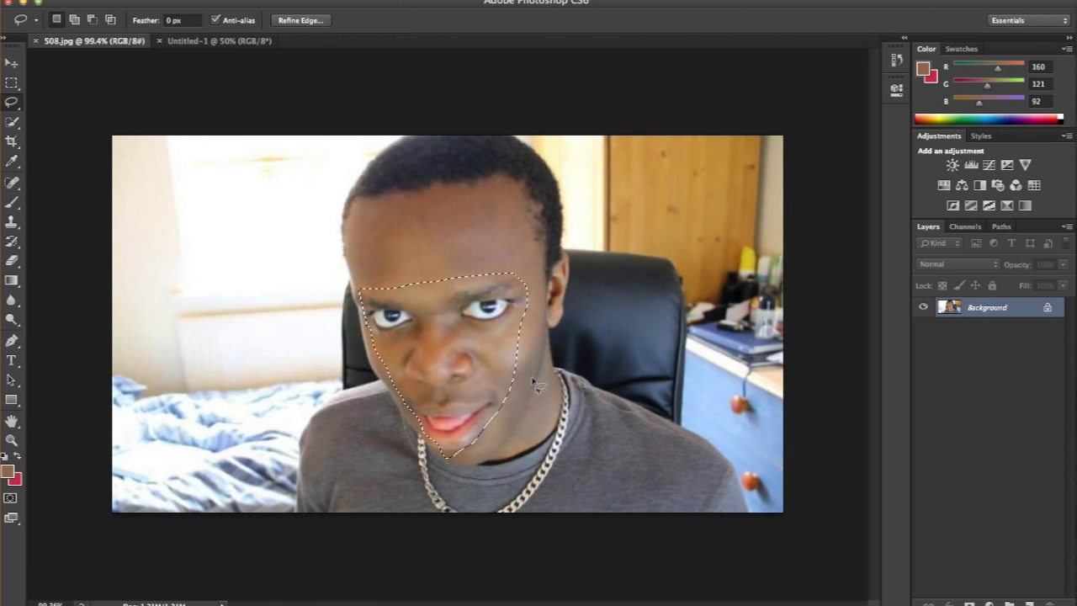
pyautogui.click(12, 64)
pyautogui.moveTo(445, 321)
pyautogui.mouseDown()
pyautogui.moveTo(233, 75)
pyautogui.moveTo(437, 262)
pyautogui.mouseUp()
# Return to 508.jpg and clear the lasso selection around the face.
pyautogui.click(94, 41)
pyautogui.click(12, 102)
pyautogui.moveTo(136, 86); pyautogui.dragTo(175, 81)
pyautogui.click(659, 221)
pyautogui.click(12, 64)
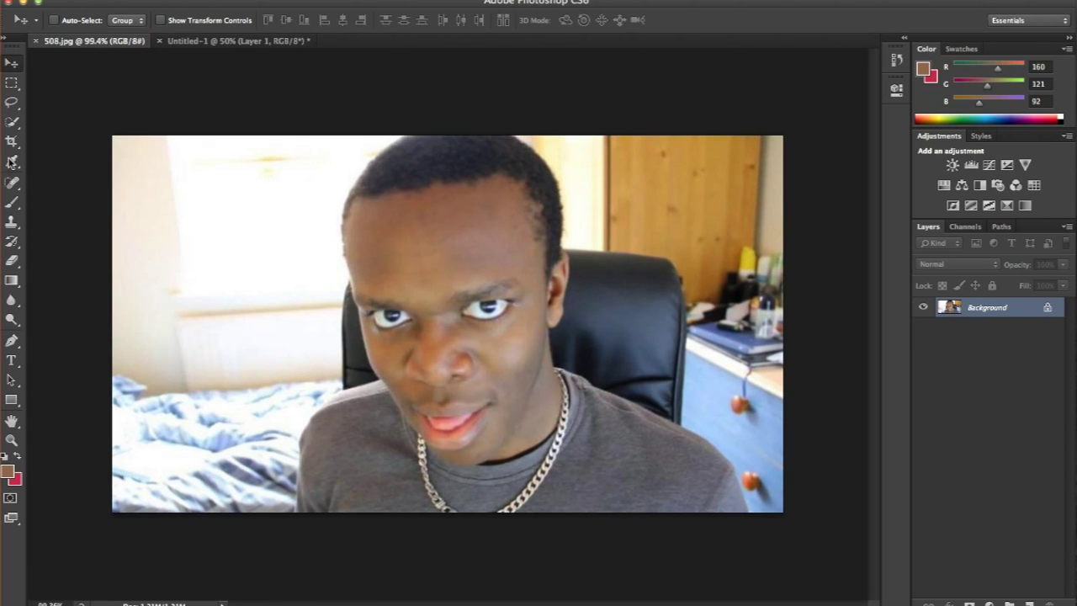
# Paint over the portrait's eyes, nose and mouth with the brown skin colour using a 47 px brush.
pyautogui.click(11, 202)
pyautogui.moveTo(376, 310)
pyautogui.mouseDown()
pyautogui.moveTo(450, 343)
pyautogui.moveTo(452, 307)
pyautogui.moveTo(396, 272)
pyautogui.mouseUp()
pyautogui.moveTo(482, 306); pyautogui.dragTo(441, 385)
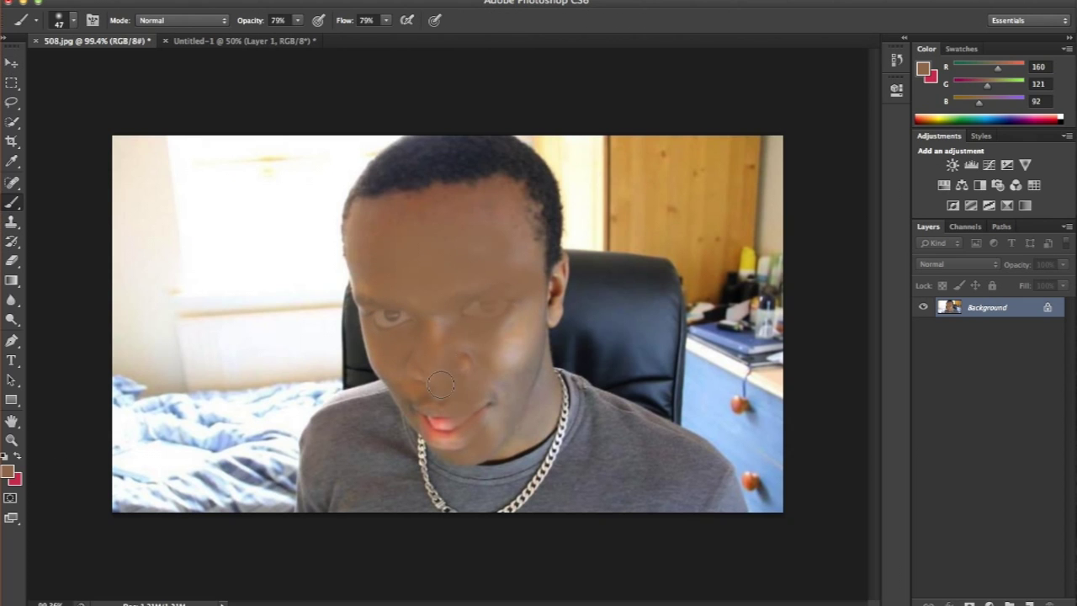
pyautogui.moveTo(399, 328)
pyautogui.mouseDown()
pyautogui.moveTo(488, 302)
pyautogui.moveTo(482, 395)
pyautogui.moveTo(453, 441)
pyautogui.moveTo(495, 424)
pyautogui.mouseUp()
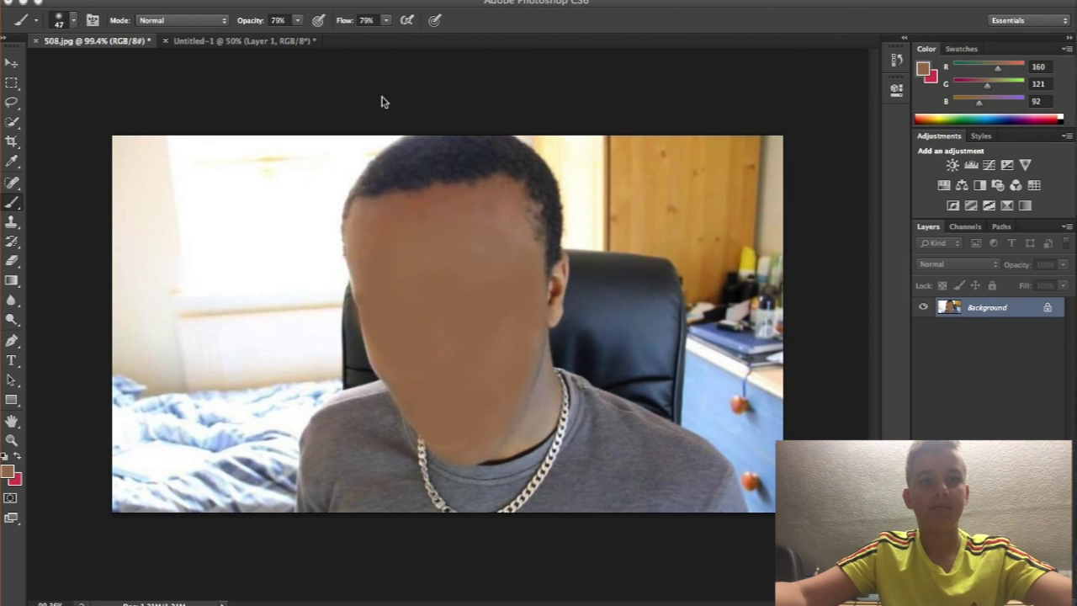
# Bring the face cutout back onto 508.jpg, scale it to about 74% wide by 68% high and apply the transformation.
pyautogui.press('v')
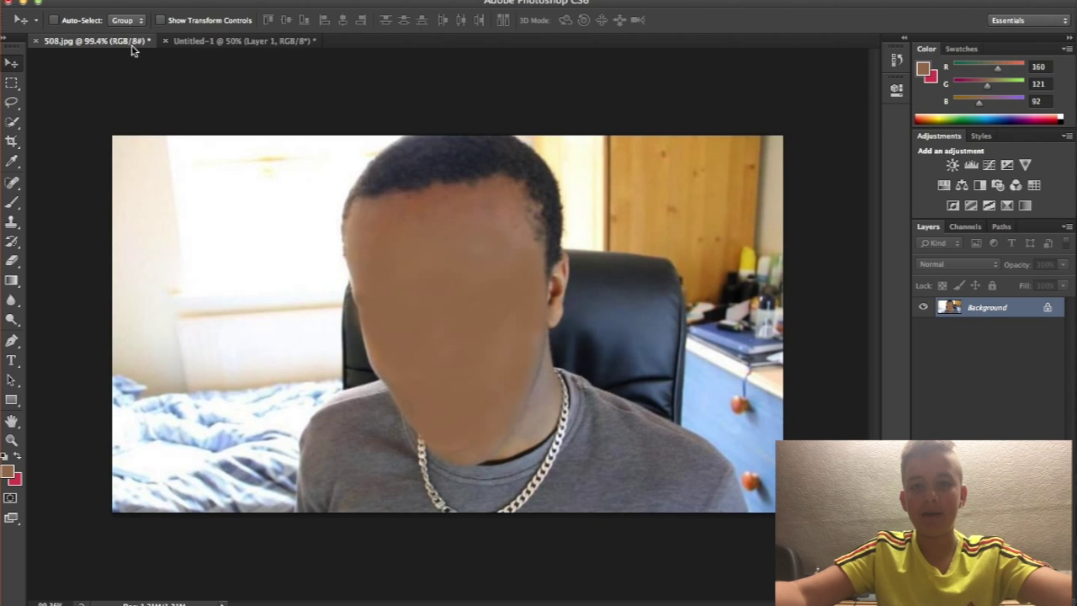
pyautogui.click(178, 42)
pyautogui.moveTo(432, 278); pyautogui.dragTo(446, 329)
pyautogui.hotkey('ctrl', 't')
pyautogui.moveTo(533, 266); pyautogui.dragTo(487, 338)
pyautogui.moveTo(433, 383); pyautogui.dragTo(458, 383)
pyautogui.click(11, 64)
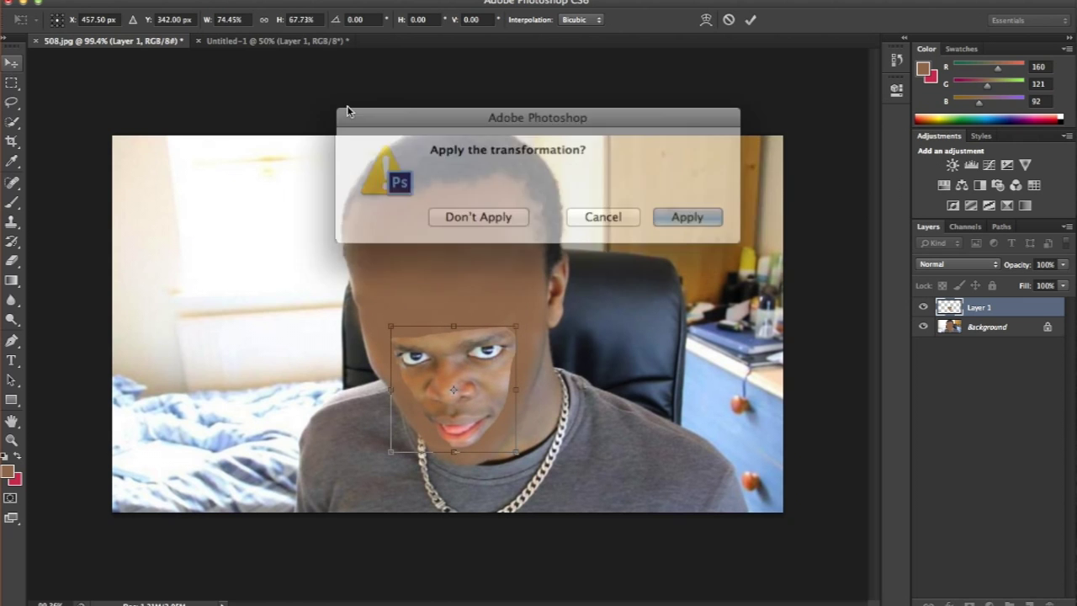
pyautogui.click(683, 217)
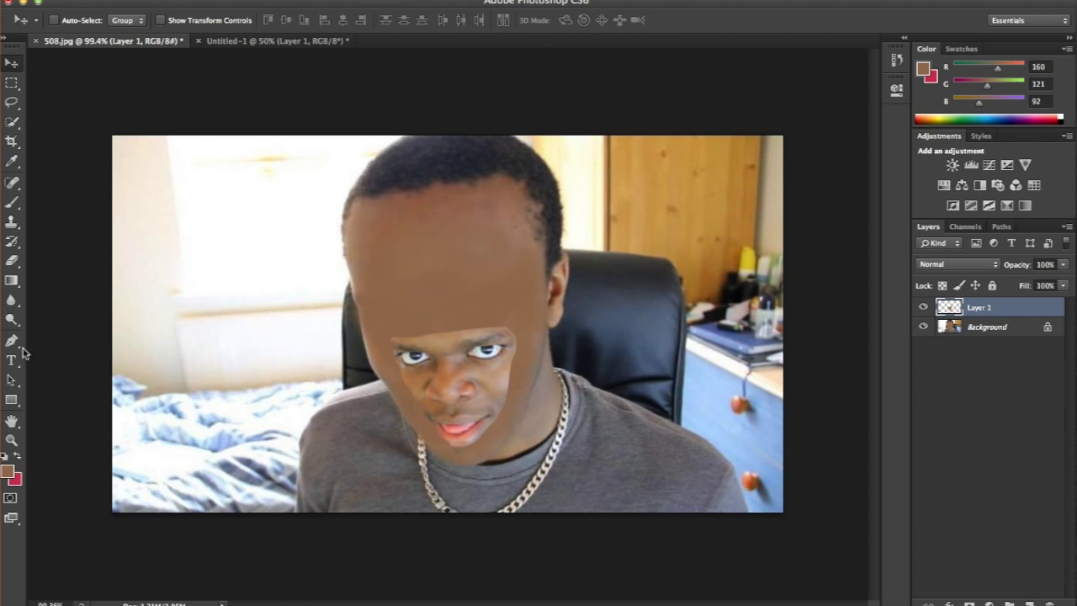
# Blend the pasted face's edges on Layer 1 with brown skin tone, reducing the brush to 38 px.
pyautogui.click(10, 205)
pyautogui.click(8, 472)
pyautogui.click(868, 304)
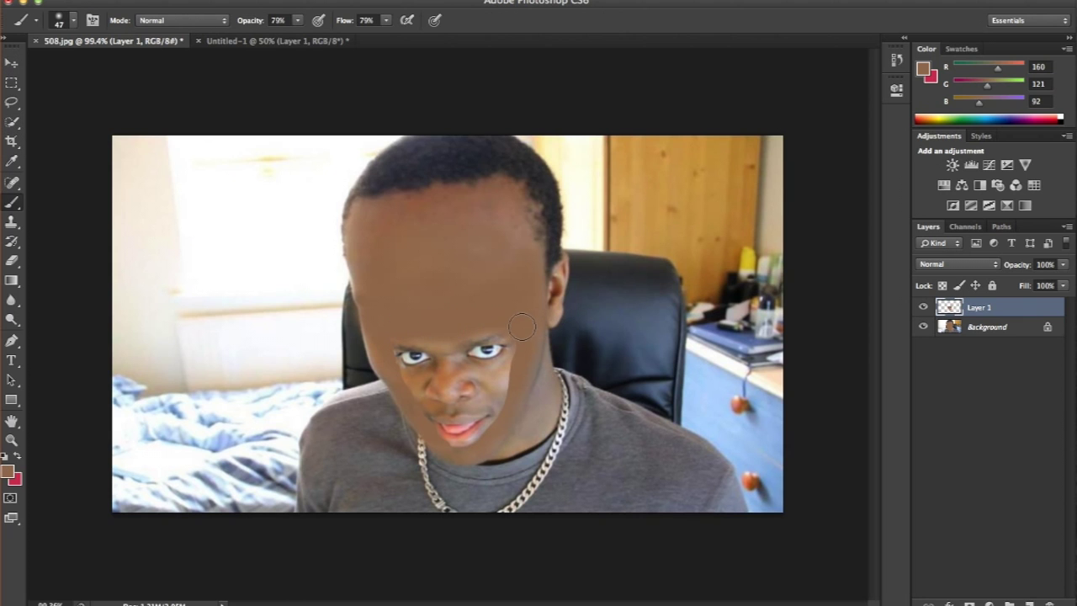
pyautogui.click(74, 21)
pyautogui.moveTo(55, 66); pyautogui.dragTo(49, 66)
pyautogui.click(507, 414)
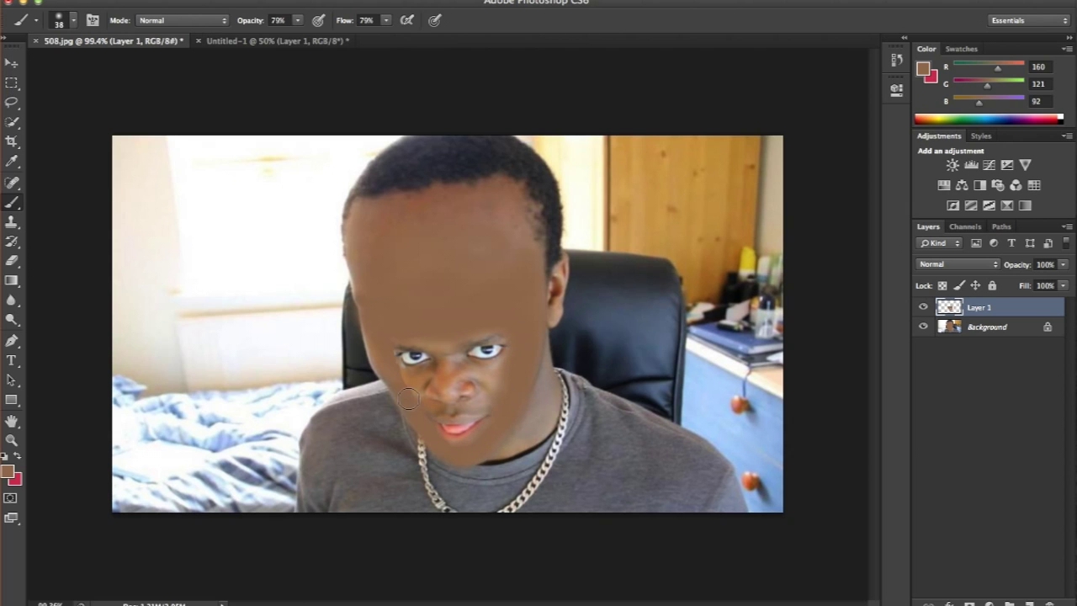
# Scale the blended face on Layer 1 down further and apply the transformation.
pyautogui.press('v')
pyautogui.hotkey('ctrl', 't')
pyautogui.moveTo(559, 285); pyautogui.dragTo(506, 332)
pyautogui.press('Return')
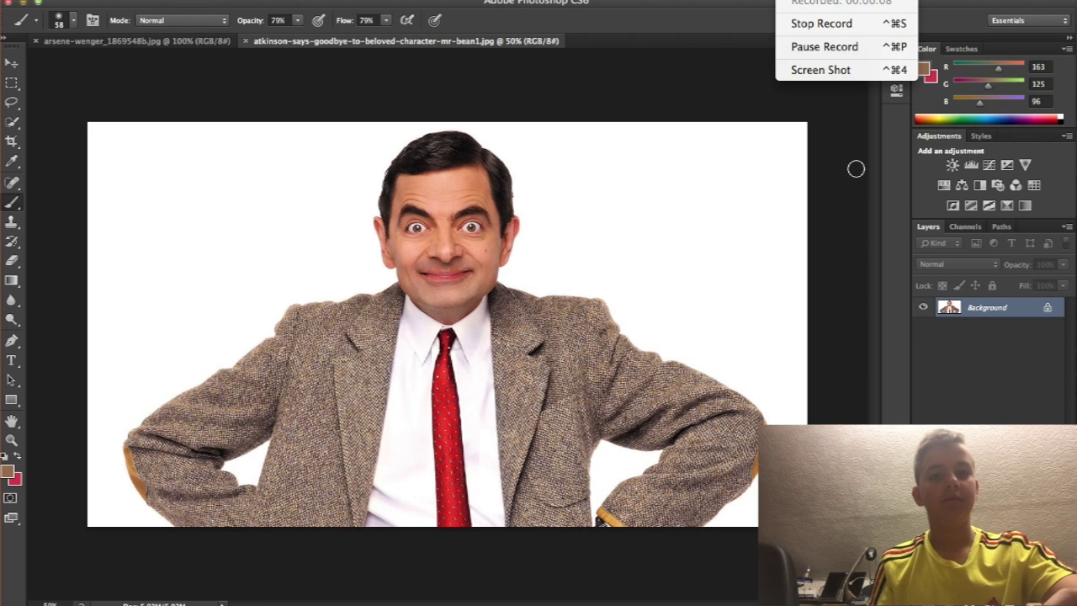
# Sample Mr Bean's forehead skin tone and paint over his facial features with an enlarged brush.
pyautogui.click(856, 170)
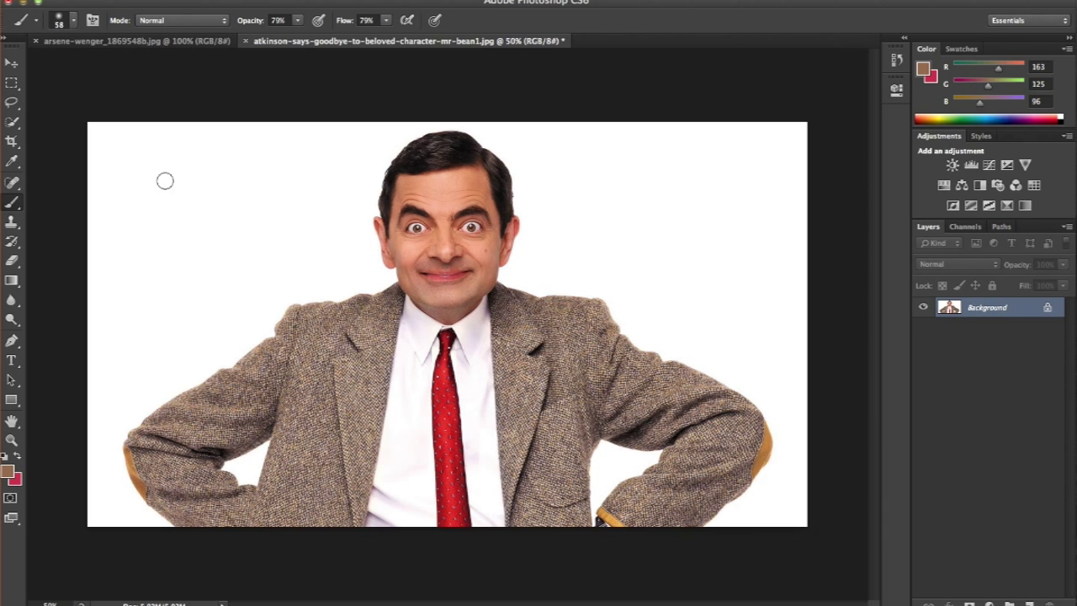
pyautogui.click(7, 472)
pyautogui.click(451, 186)
pyautogui.press('Return')
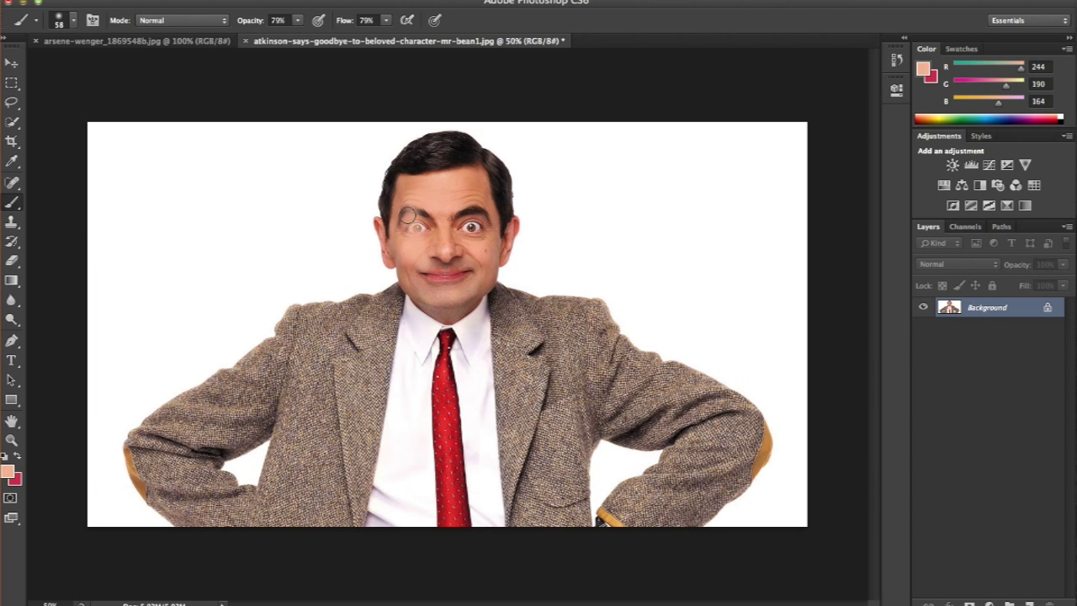
pyautogui.click(73, 20)
pyautogui.moveTo(74, 65); pyautogui.dragTo(88, 66)
pyautogui.moveTo(446, 233)
pyautogui.mouseDown()
pyautogui.moveTo(415, 265)
pyautogui.moveTo(427, 229)
pyautogui.moveTo(411, 201)
pyautogui.moveTo(460, 223)
pyautogui.moveTo(460, 196)
pyautogui.moveTo(473, 230)
pyautogui.mouseUp()
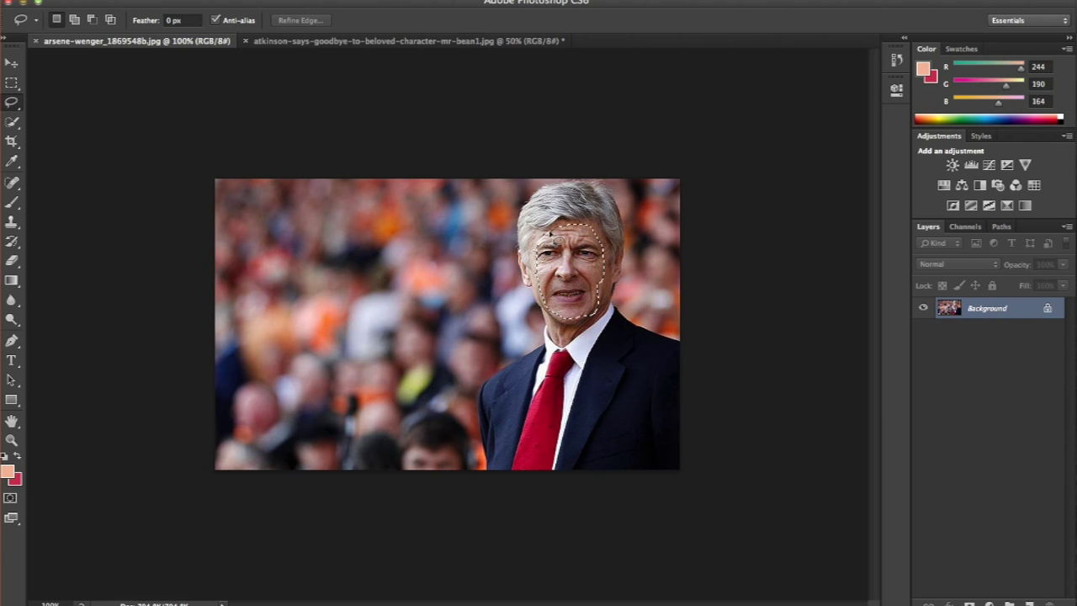
# Move the selected Arsene Wenger face onto the Mr Bean image, scale it to about 279% by 255% and apply.
pyautogui.press('v')
pyautogui.moveTo(550, 233)
pyautogui.mouseDown()
pyautogui.moveTo(337, 80)
pyautogui.moveTo(502, 328)
pyautogui.moveTo(459, 266)
pyautogui.moveTo(500, 301)
pyautogui.moveTo(478, 278)
pyautogui.mouseUp()
pyautogui.hotkey('ctrl', 't')
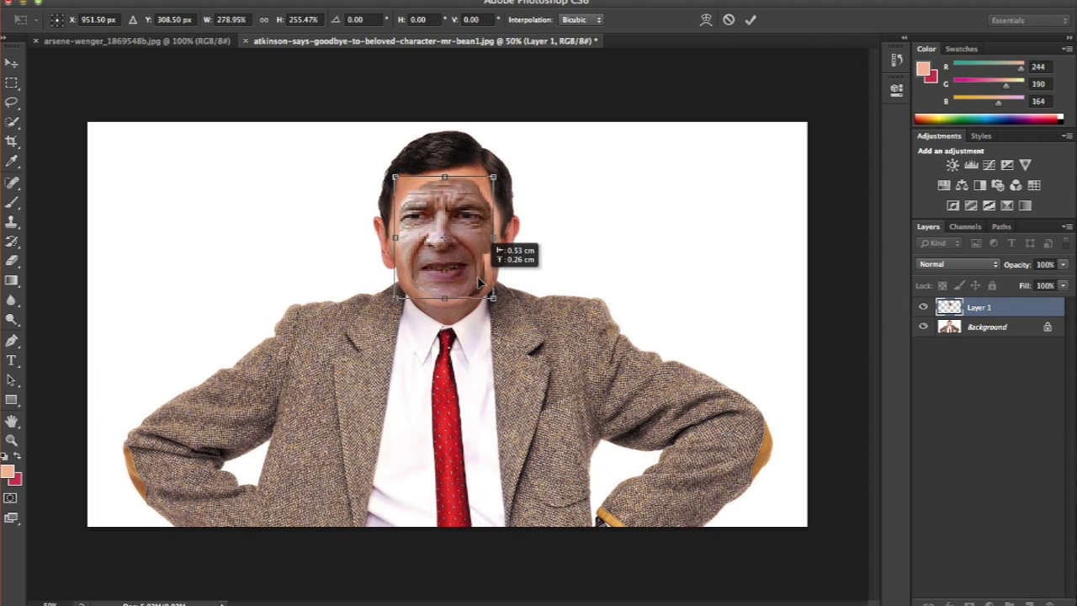
pyautogui.click(12, 63)
pyautogui.click(665, 211)
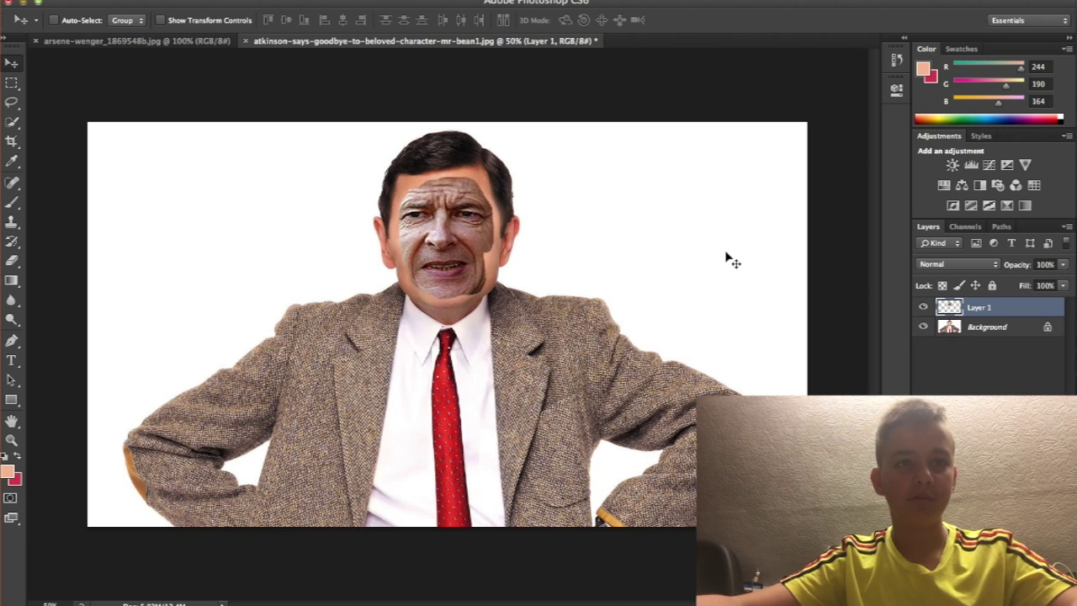
pyautogui.click(774, 23)
pyautogui.click(732, 80)
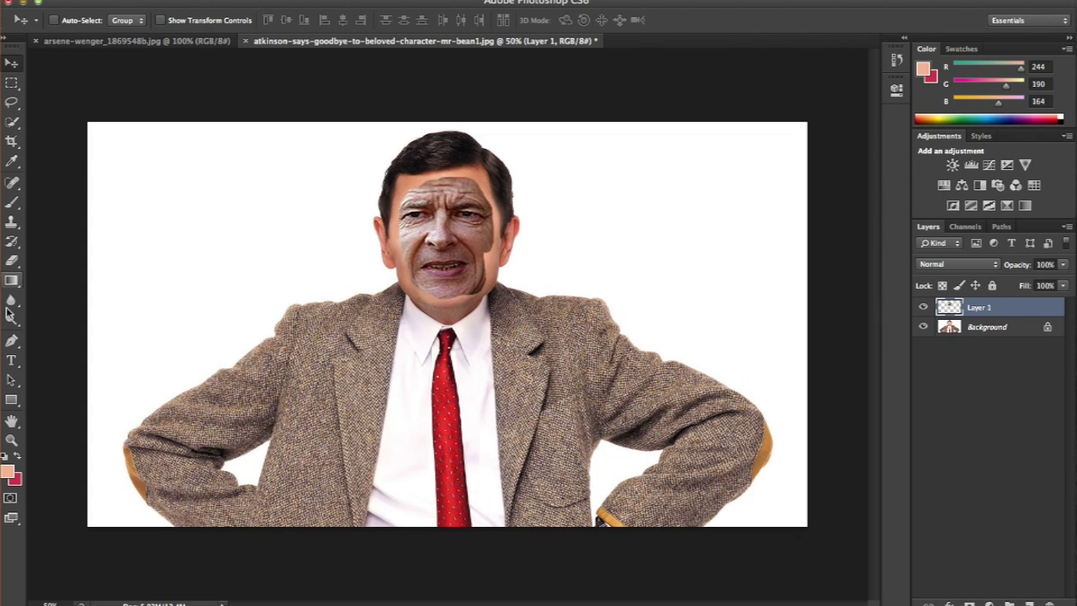
# Set the brush size to 59 px and paint skin tone around the pasted face's edges on Layer 1.
pyautogui.press('b')
pyautogui.rightClick(49, 61)
pyautogui.write('59')
pyautogui.press('Return')
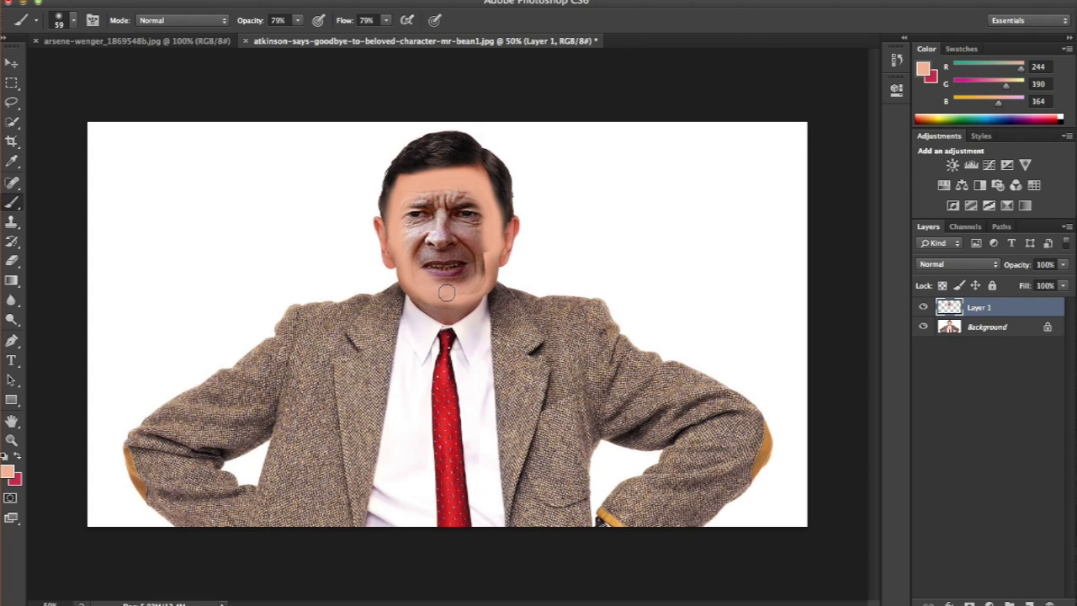
# Enlarge the blended face on Layer 1 to about 118% wide by 116% high, centre it on the head and apply.
pyautogui.click(7, 64)
pyautogui.press('super+t')
pyautogui.moveTo(512, 315); pyautogui.dragTo(526, 328)
pyautogui.moveTo(476, 266); pyautogui.dragTo(473, 265)
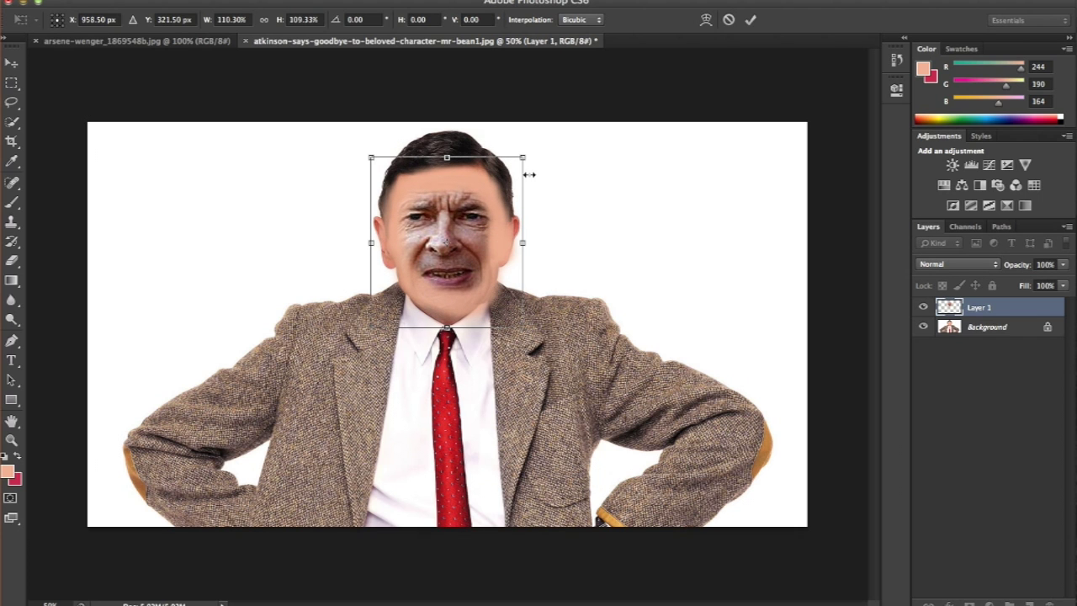
pyautogui.moveTo(528, 155)
pyautogui.mouseDown()
pyautogui.moveTo(508, 163)
pyautogui.moveTo(527, 153)
pyautogui.mouseUp()
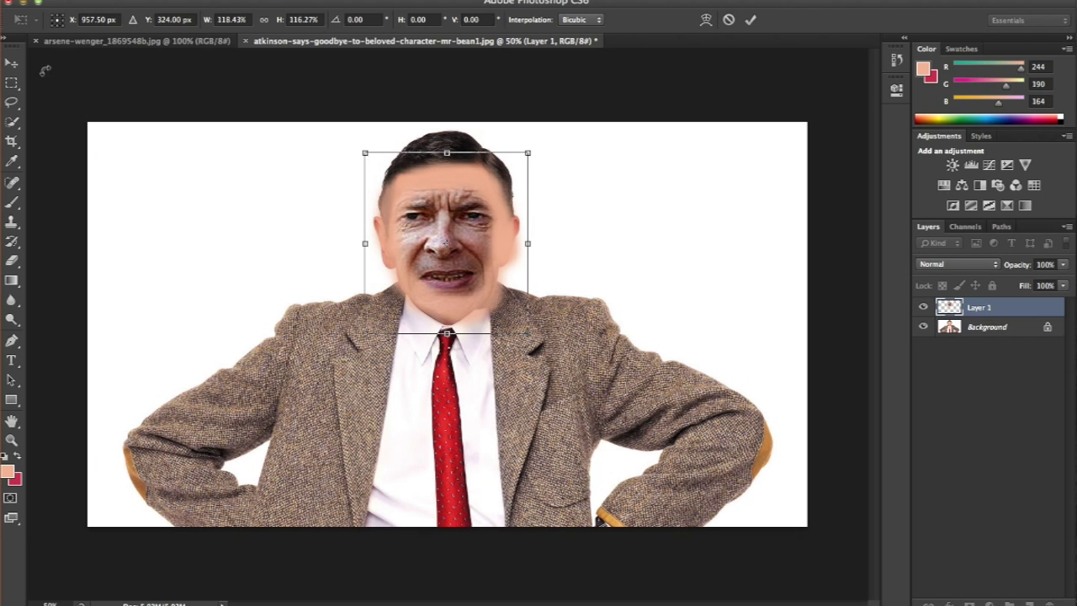
pyautogui.press('Return')
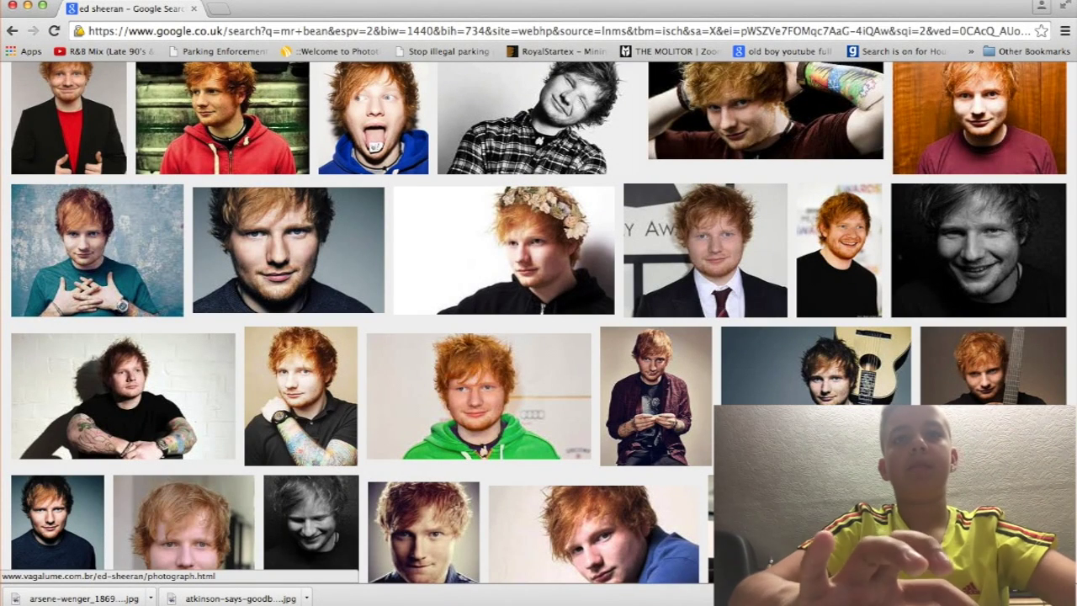
pyautogui.click(772, 18)
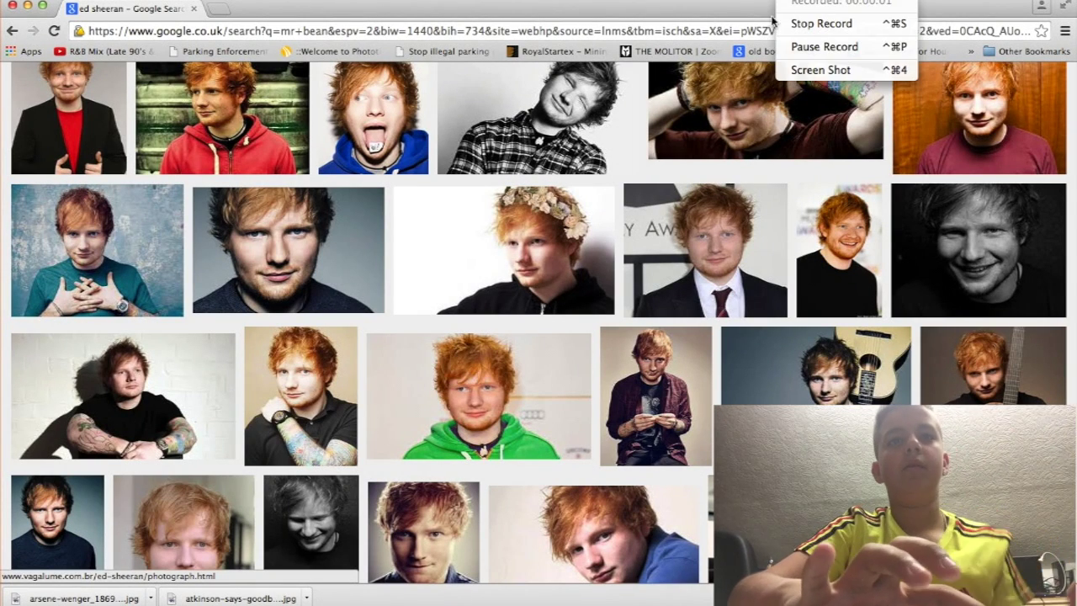
pyautogui.click(786, 3)
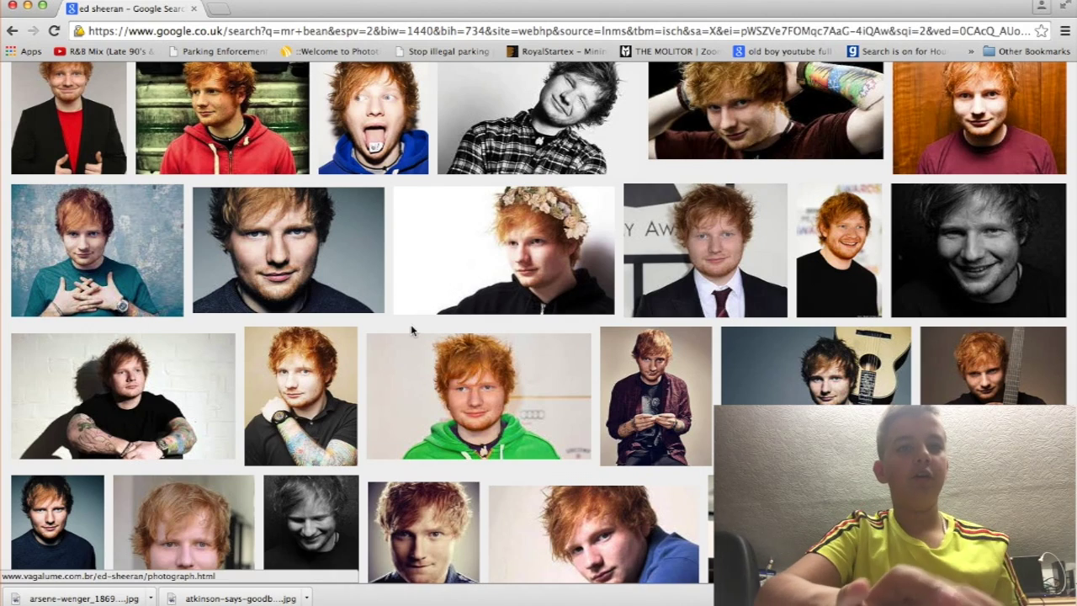
# Browse the Ed Sheeran image results and preview candidate portraits for the face swap.
pyautogui.scroll(-3, 412, 329)
pyautogui.scroll(-4, 412, 331)
pyautogui.scroll(6, 412, 332)
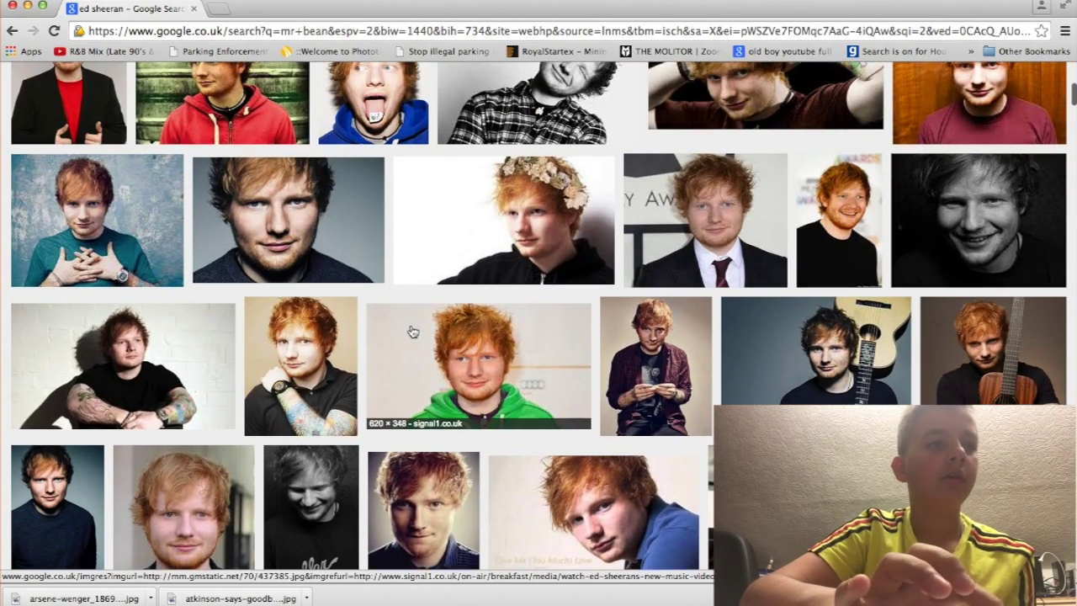
pyautogui.click(137, 366)
pyautogui.scroll(3, 130, 307)
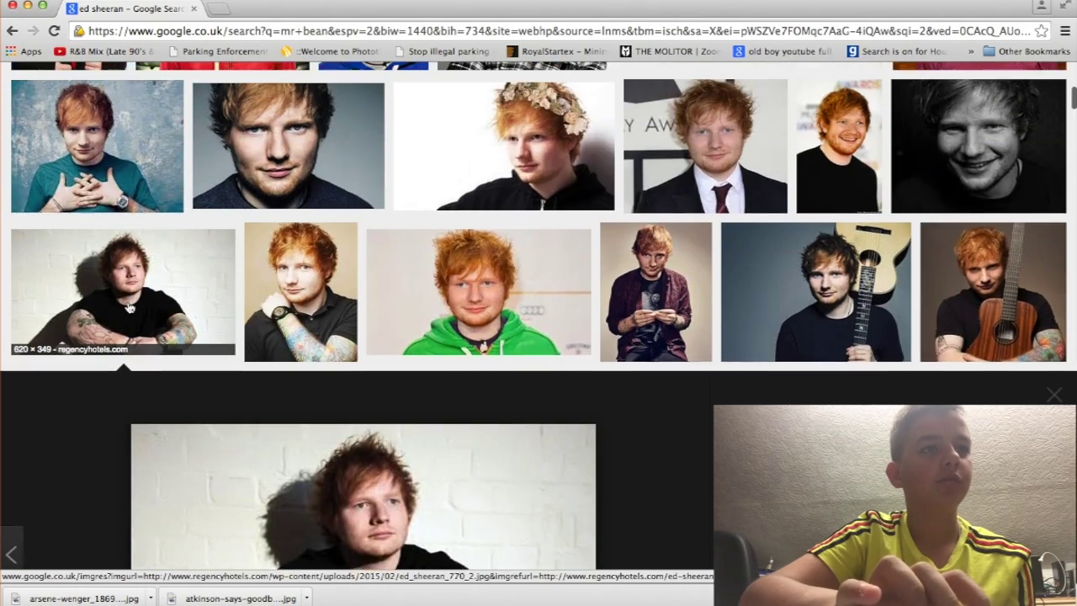
pyautogui.scroll(3, 128, 308)
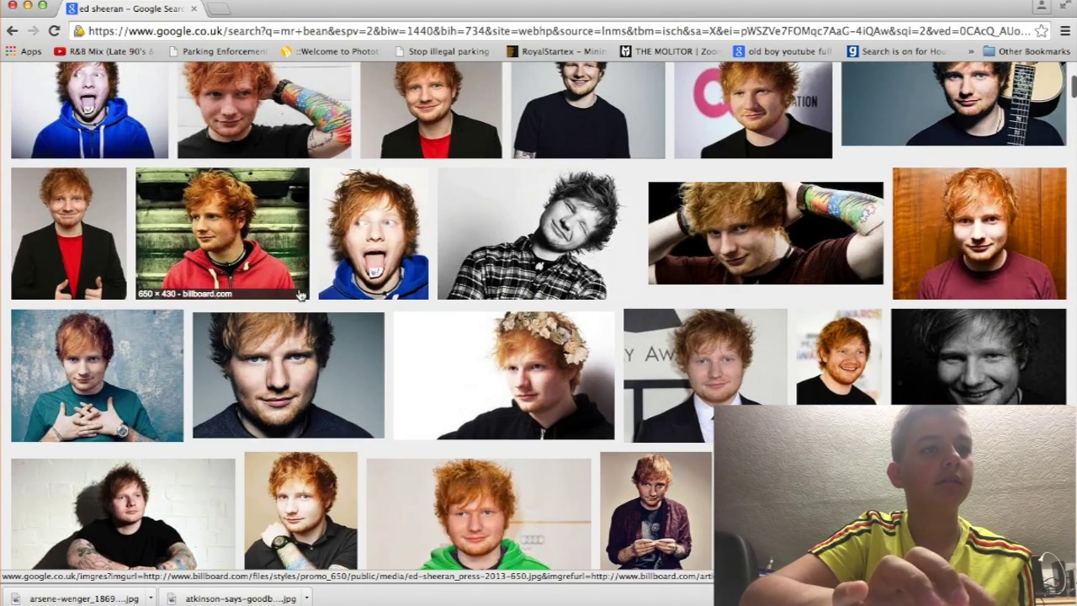
pyautogui.click(122, 345)
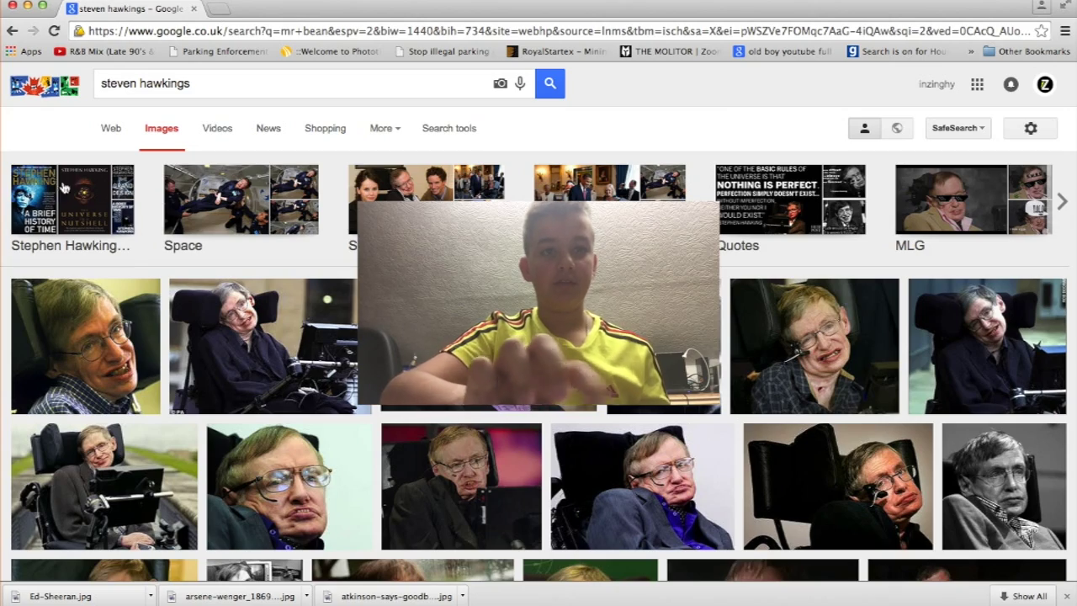
# Browse the Stephen Hawking image results and preview candidate portraits for the face swap.
pyautogui.scroll(-3, 534, 369)
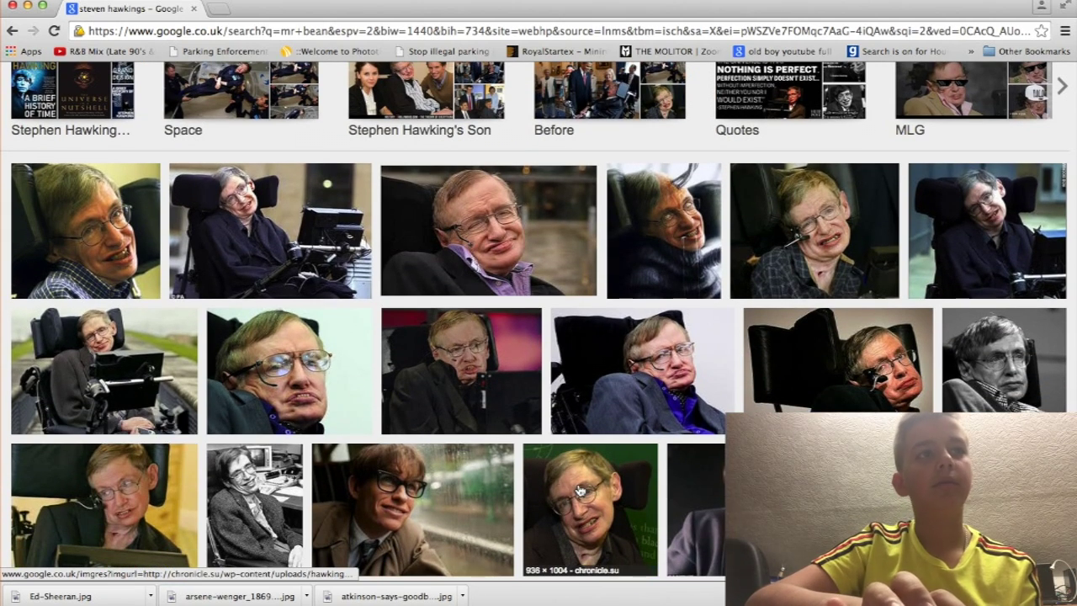
pyautogui.scroll(1, 579, 490)
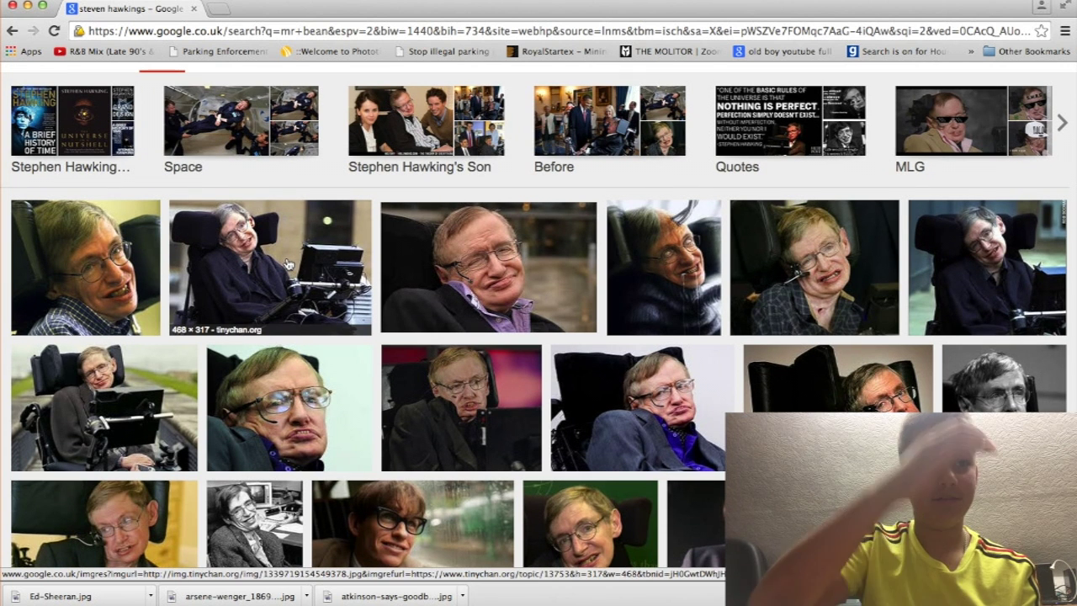
pyautogui.click(552, 299)
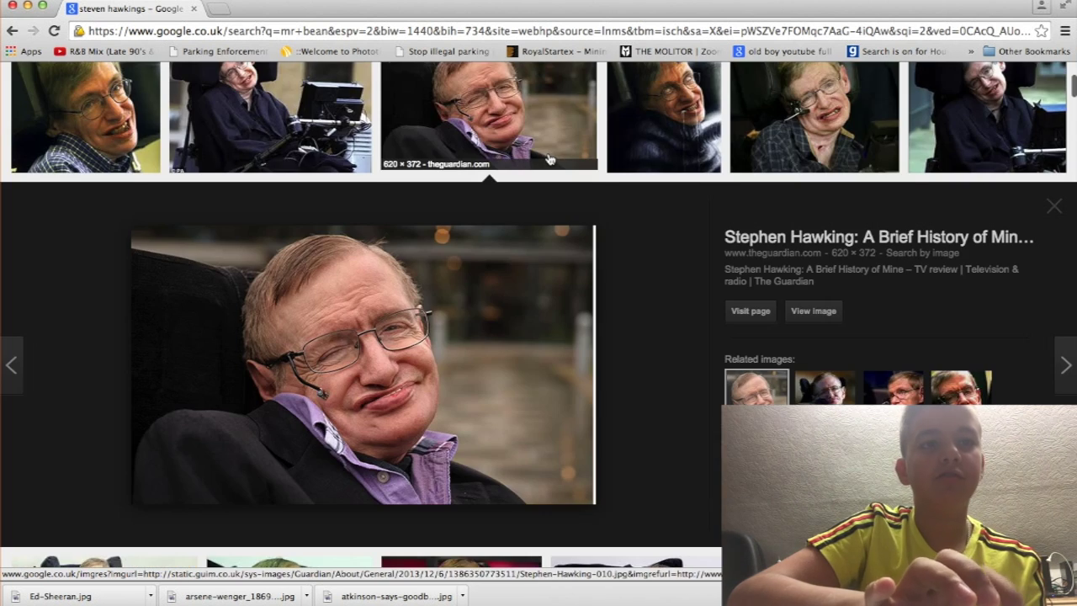
pyautogui.scroll(3, 548, 160)
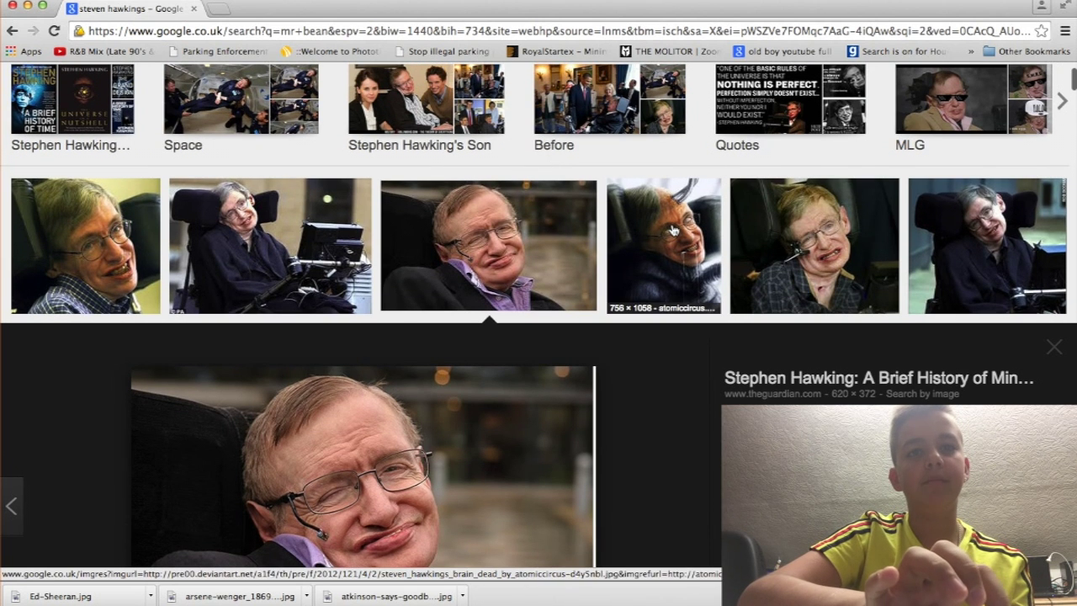
pyautogui.click(674, 230)
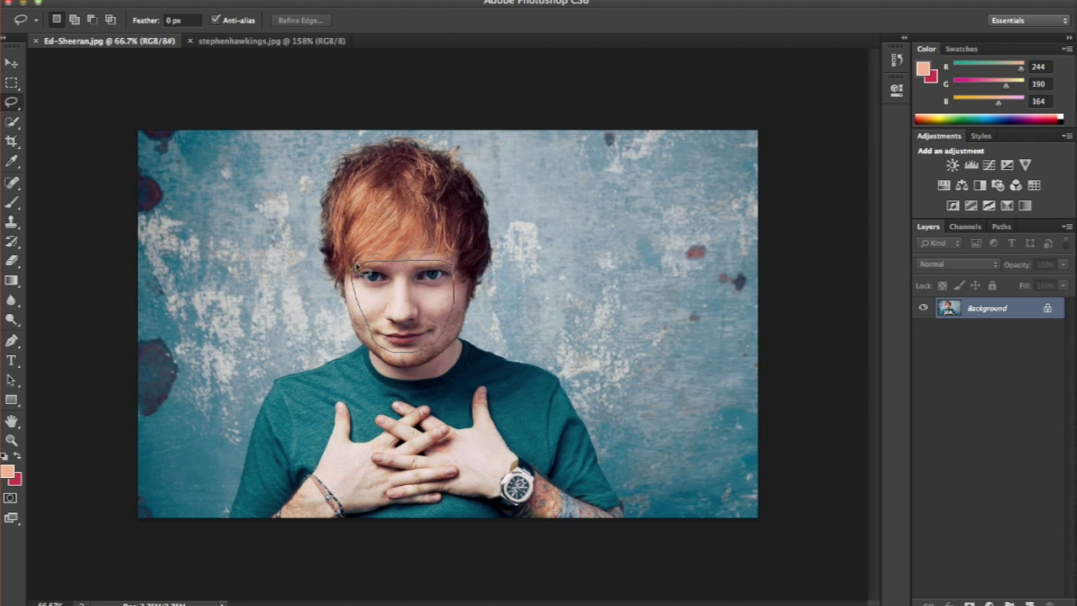
# Move the selected Ed Sheeran face into stephenhawkings.jpg and scale it down over Hawking's face.
pyautogui.press('v')
pyautogui.moveTo(293, 264)
pyautogui.mouseDown()
pyautogui.moveTo(197, 38)
pyautogui.moveTo(497, 257)
pyautogui.moveTo(461, 239)
pyautogui.mouseUp()
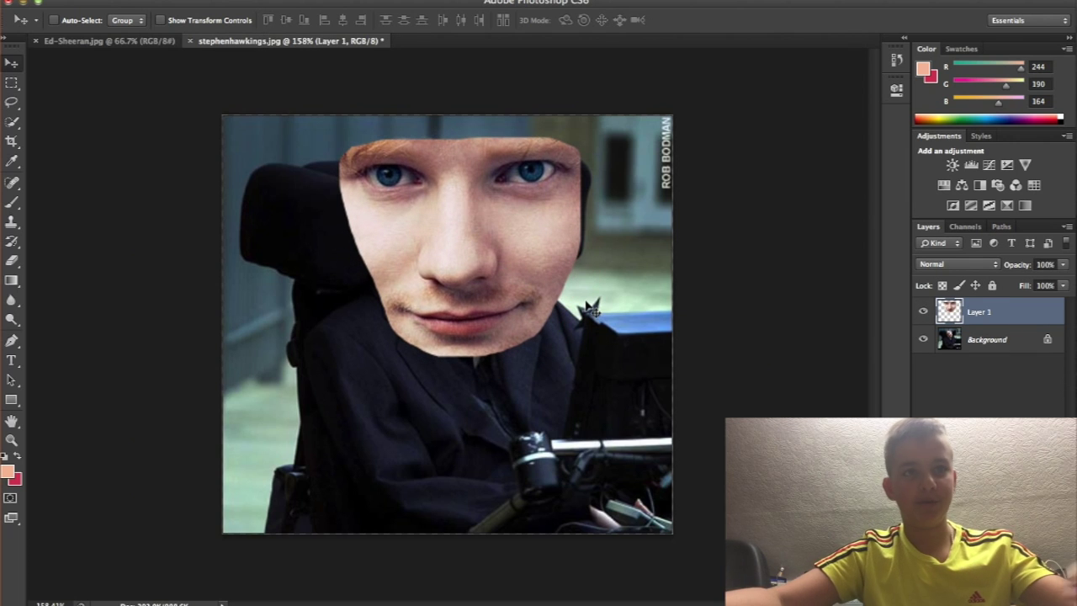
pyautogui.hotkey('ctrl', 't')
pyautogui.moveTo(584, 133); pyautogui.dragTo(436, 255)
pyautogui.moveTo(404, 294); pyautogui.dragTo(460, 250)
# Set Layer 1's opacity to 43% and fit the face over Hawking's features at about 38% by 36%, rotated about -41°.
pyautogui.click(1064, 265)
pyautogui.moveTo(1066, 282); pyautogui.dragTo(1038, 282)
pyautogui.click(496, 204)
pyautogui.moveTo(502, 202); pyautogui.dragTo(455, 180)
pyautogui.press('4')
pyautogui.press('3')
pyautogui.moveTo(452, 246); pyautogui.dragTo(457, 244)
pyautogui.moveTo(456, 181); pyautogui.dragTo(450, 181)
pyautogui.moveTo(520, 263)
pyautogui.mouseDown()
pyautogui.moveTo(506, 251)
pyautogui.moveTo(514, 255)
pyautogui.mouseUp()
pyautogui.moveTo(412, 287); pyautogui.dragTo(417, 281)
pyautogui.moveTo(423, 236); pyautogui.dragTo(427, 240)
pyautogui.moveTo(523, 258); pyautogui.dragTo(517, 252)
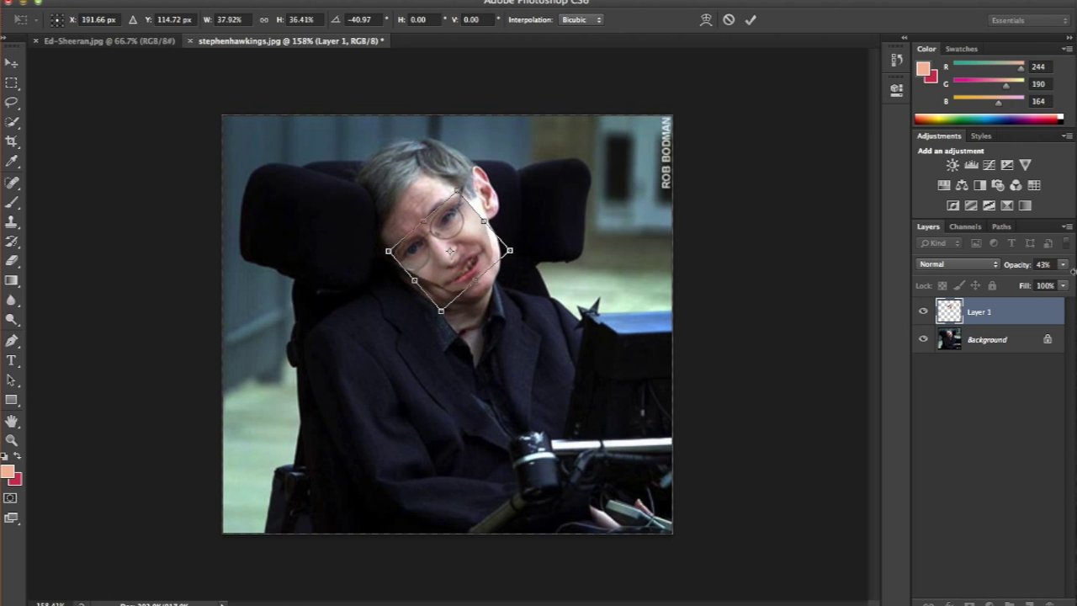
# Restore Layer 1 to 100% opacity and apply the face transformation.
pyautogui.press('0')
pyautogui.press('v')
pyautogui.click(672, 212)
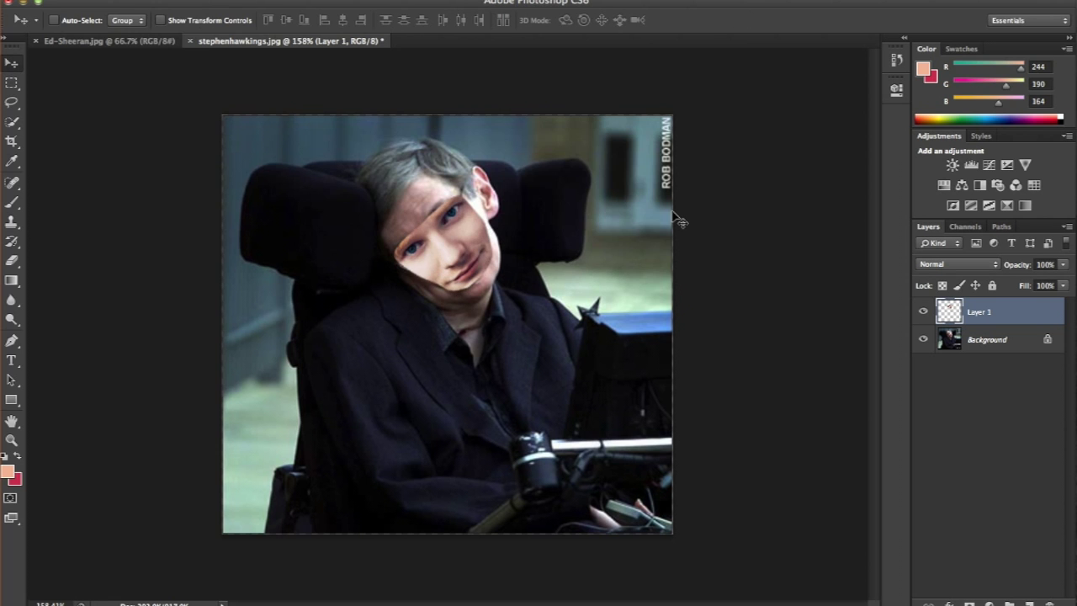
# Change the background colour to light pink, set the brush size to 12 px and paint skin tone around the pasted face's edges on Layer 1.
pyautogui.click(15, 479)
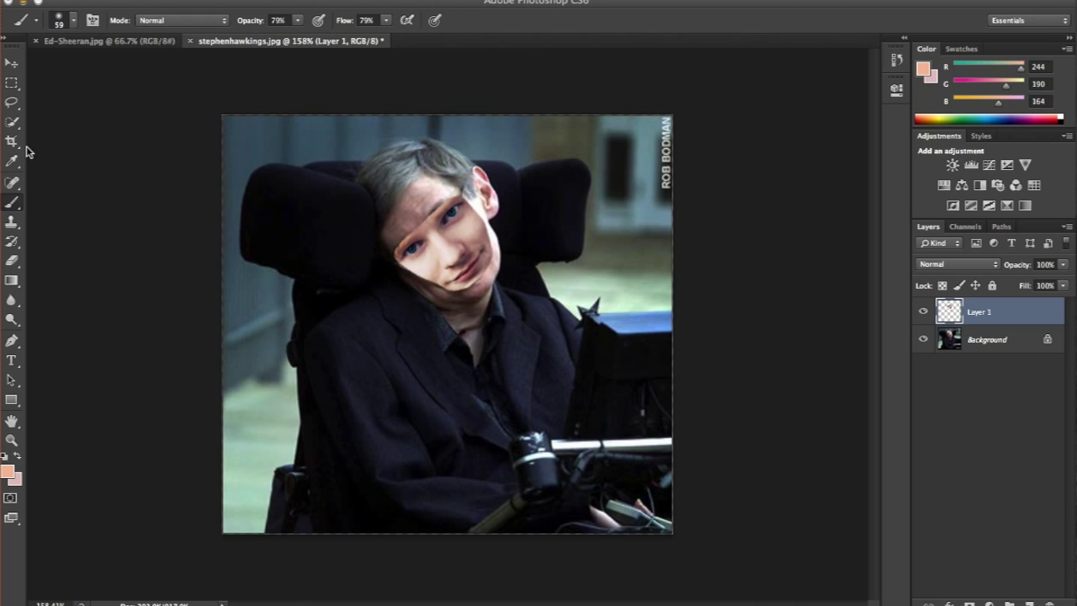
pyautogui.click(58, 20)
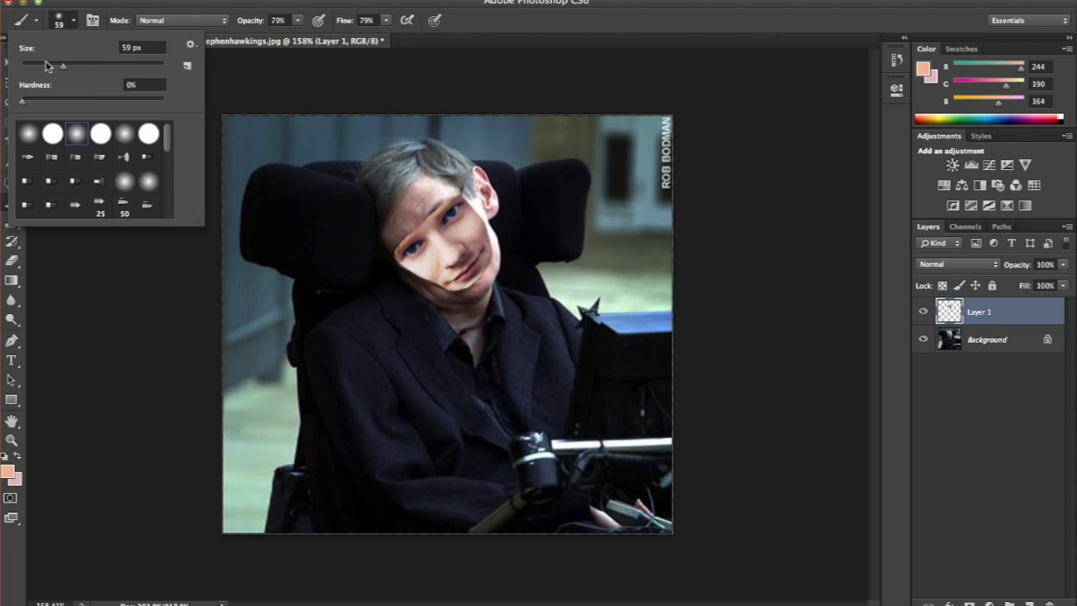
pyautogui.press('Return')
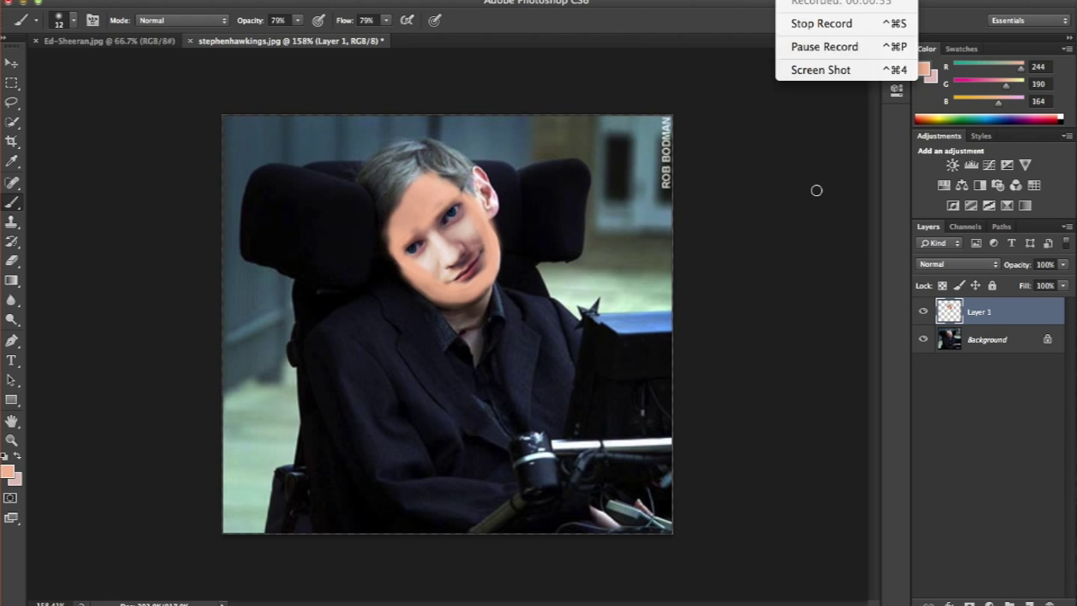
# Enlarge the blended face on Layer 1 slightly towards the chin and apply the transformation.
pyautogui.click(10, 67)
pyautogui.press('super+t')
pyautogui.moveTo(505, 307); pyautogui.dragTo(514, 314)
pyautogui.click(11, 65)
pyautogui.click(577, 199)
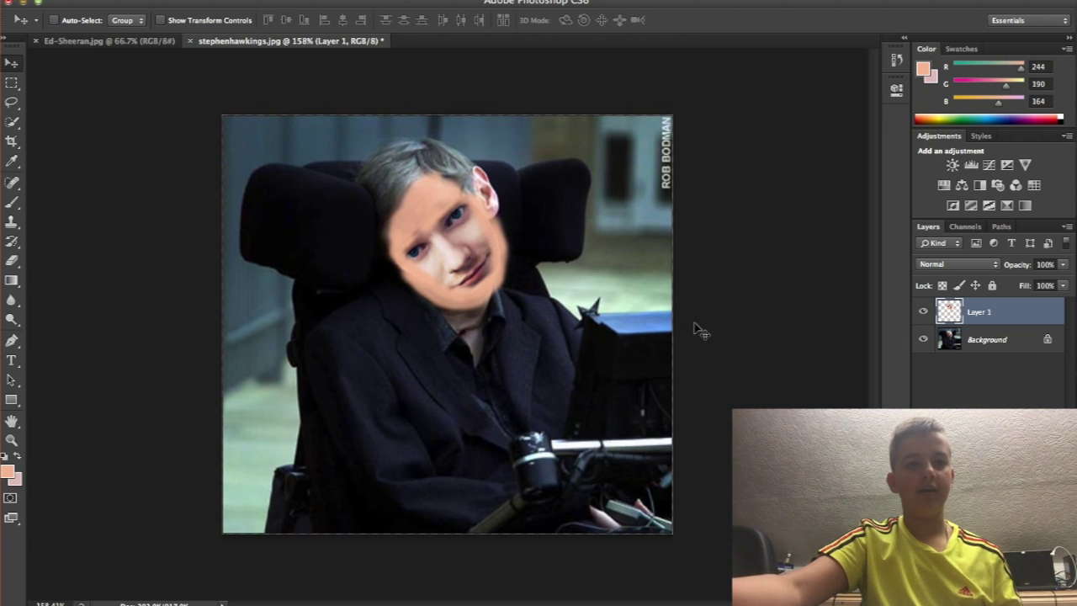
# Paste the round black glasses picture into stephenhawkings.jpg and copy it across to Ed-Sheeran.jpg, beside the head.
pyautogui.press('super+v')
pyautogui.moveTo(306, 226); pyautogui.dragTo(344, 243)
pyautogui.click(15, 122)
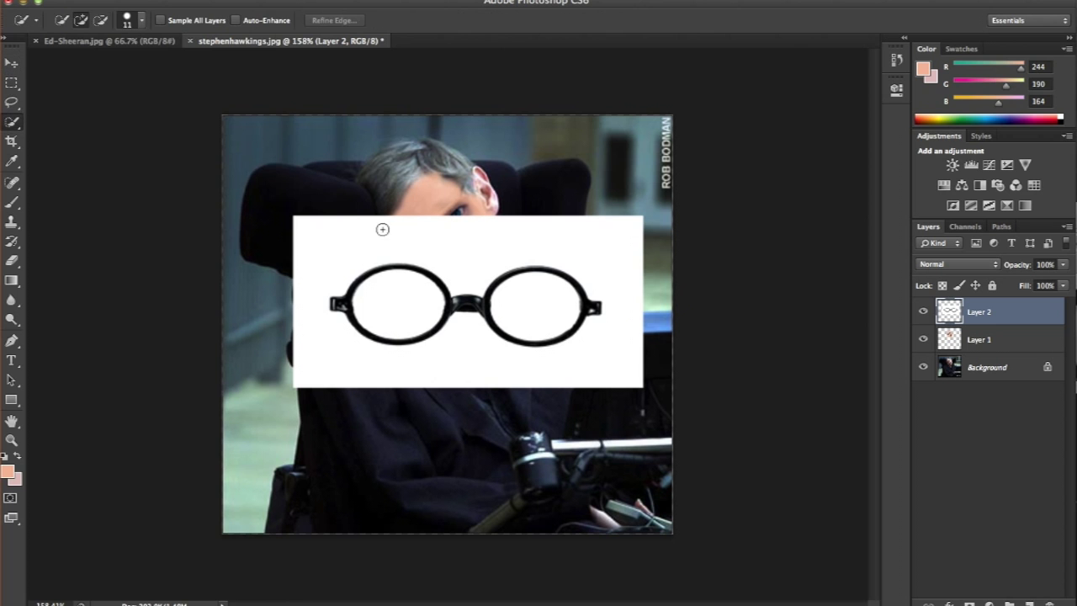
pyautogui.click(12, 63)
pyautogui.moveTo(454, 276); pyautogui.dragTo(590, 316)
pyautogui.click(616, 318)
pyautogui.press('Return')
# Quick-select the black glasses frame, move it into stephenhawkings.jpg as a separate layer and hide Layer 2.
pyautogui.press('w')
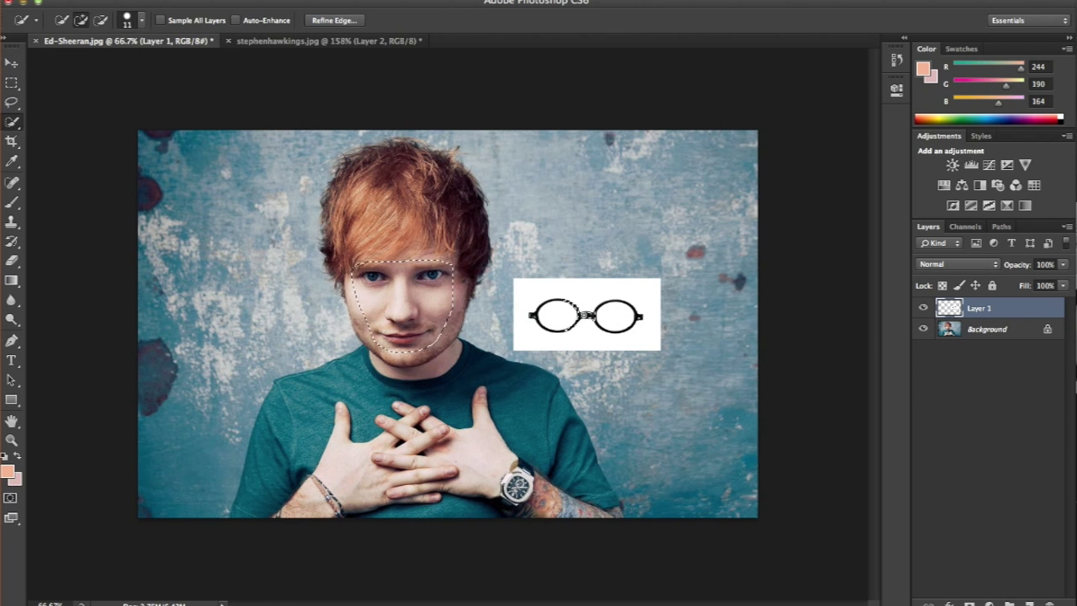
pyautogui.press('v')
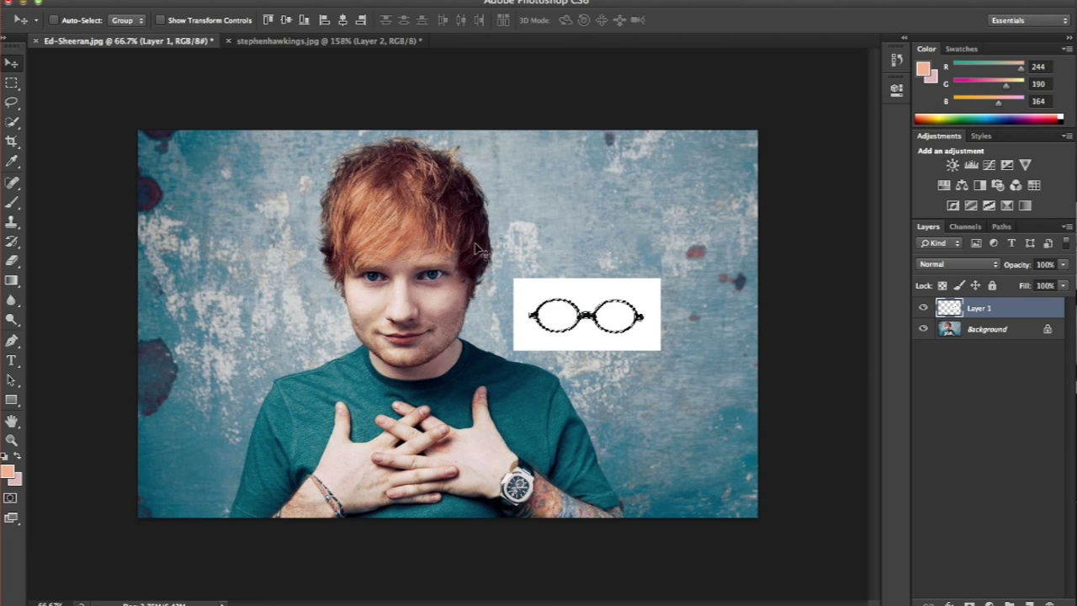
pyautogui.moveTo(331, 69); pyautogui.dragTo(455, 202)
pyautogui.click(923, 339)
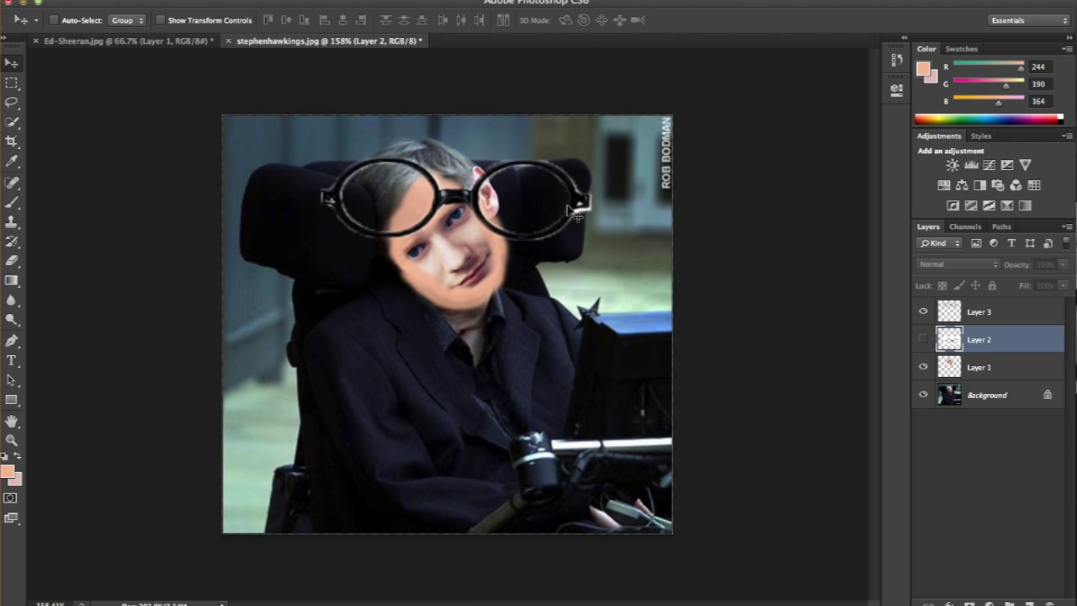
# Fit the glasses on Layer 3 over the eyes at about 35% by 40%, rotated about -41°, and apply.
pyautogui.click(979, 312)
pyautogui.moveTo(488, 202); pyautogui.dragTo(451, 269)
pyautogui.hotkey('ctrl', 't')
pyautogui.moveTo(539, 198); pyautogui.dragTo(412, 266)
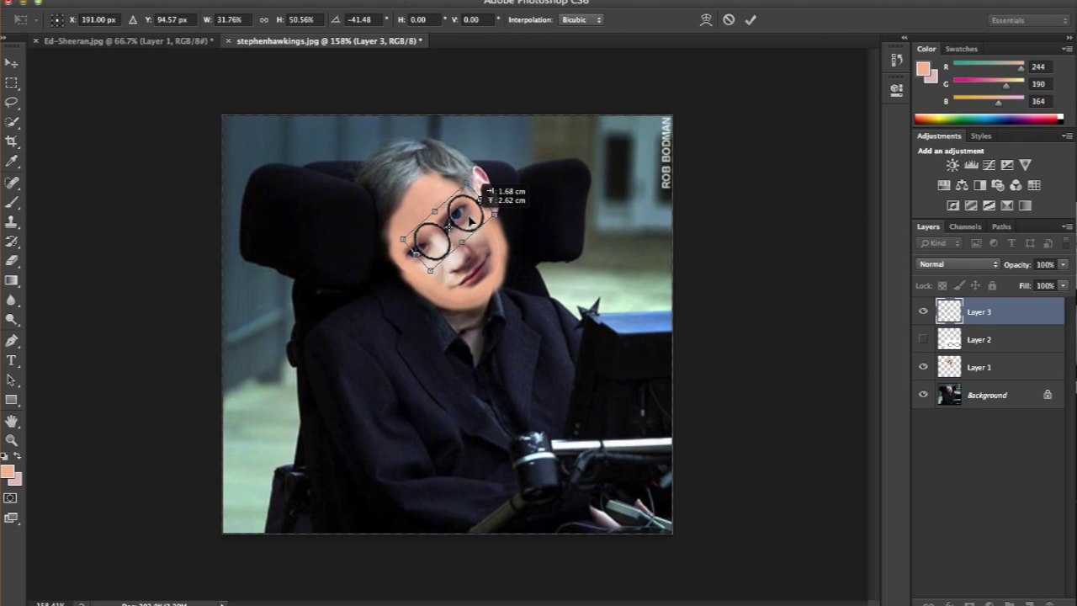
pyautogui.click(11, 63)
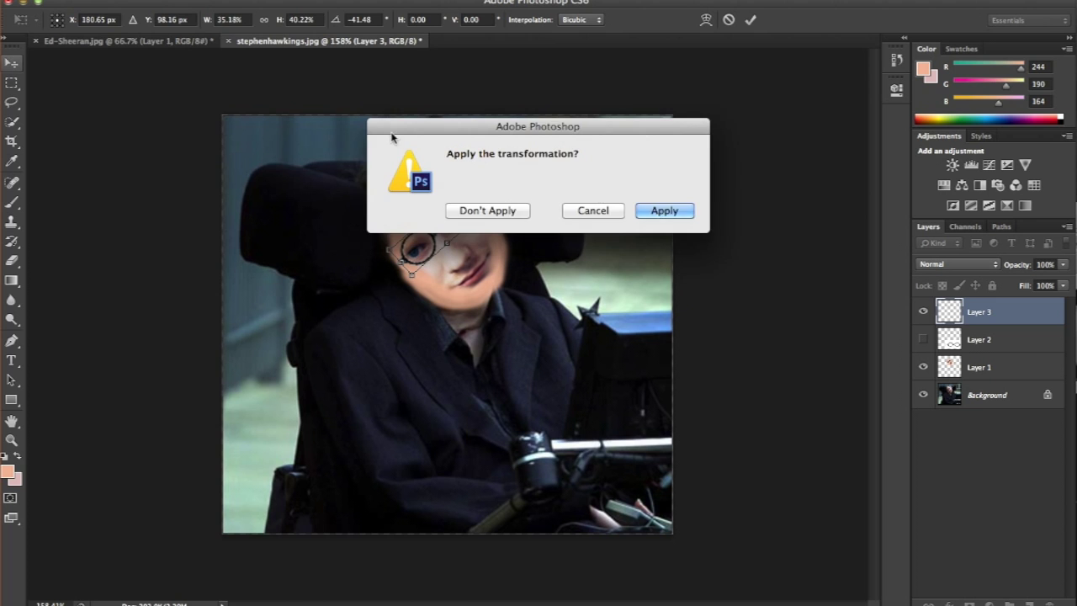
pyautogui.click(664, 210)
# Set the foreground colour to black for brushing the glasses on Layer 3.
pyautogui.click(12, 203)
pyautogui.click(7, 472)
pyautogui.moveTo(700, 445); pyautogui.dragTo(717, 481)
pyautogui.click(881, 276)
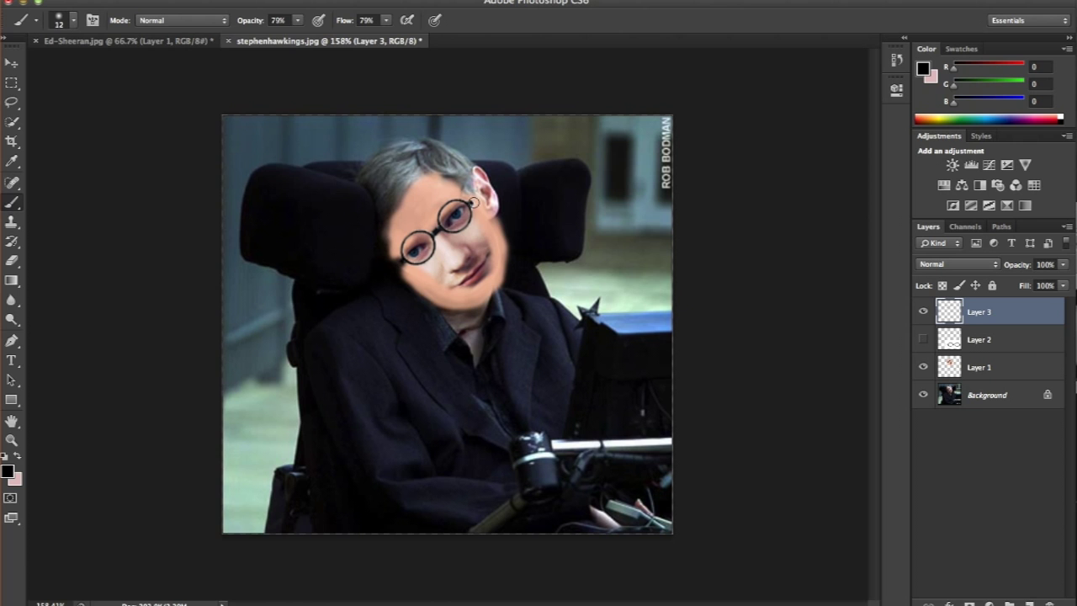